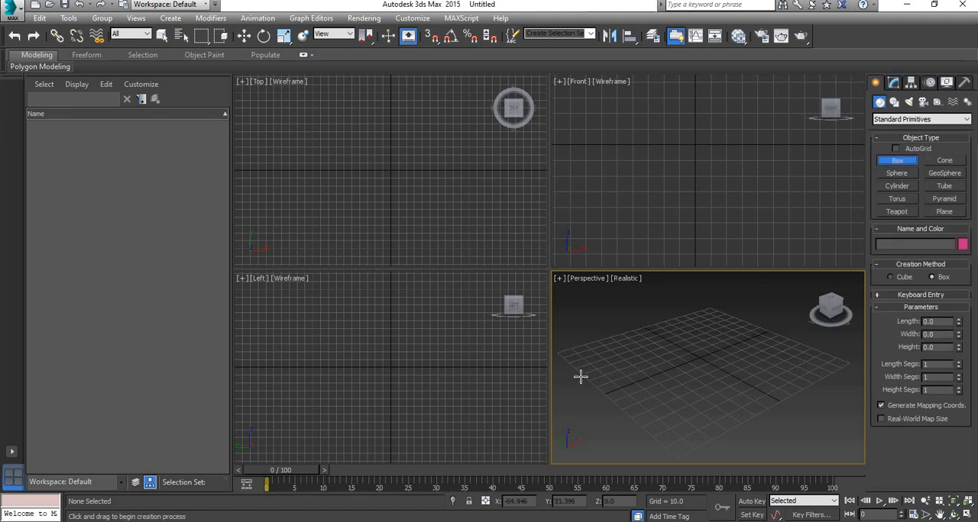
Create a box about 22.7 long, 17.5 wide and 28.1 high, and a cylinder of about 18.1 radius and 38.4 height
{"action": "left_click_drag", "start_coordinate": [608, 371], "coordinate": [632, 353]}
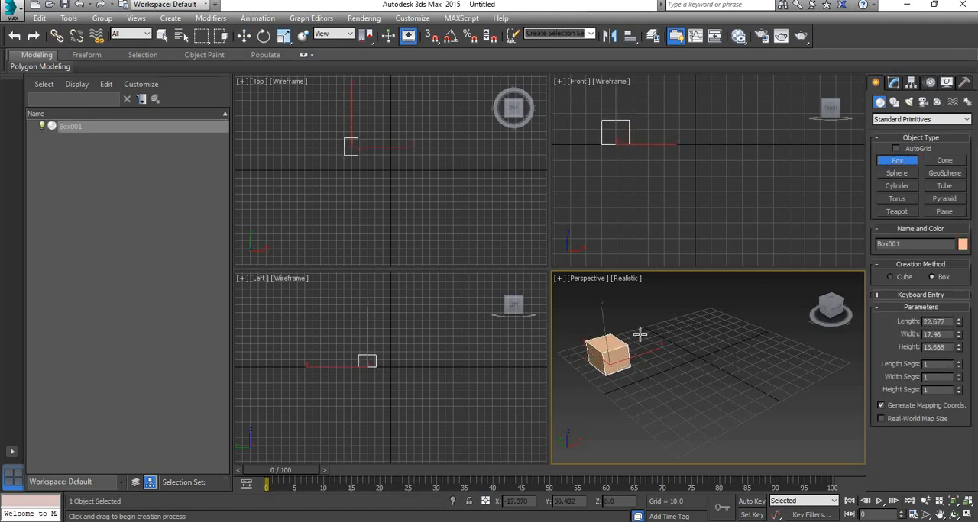
{"action": "left_click", "coordinate": [898, 187]}
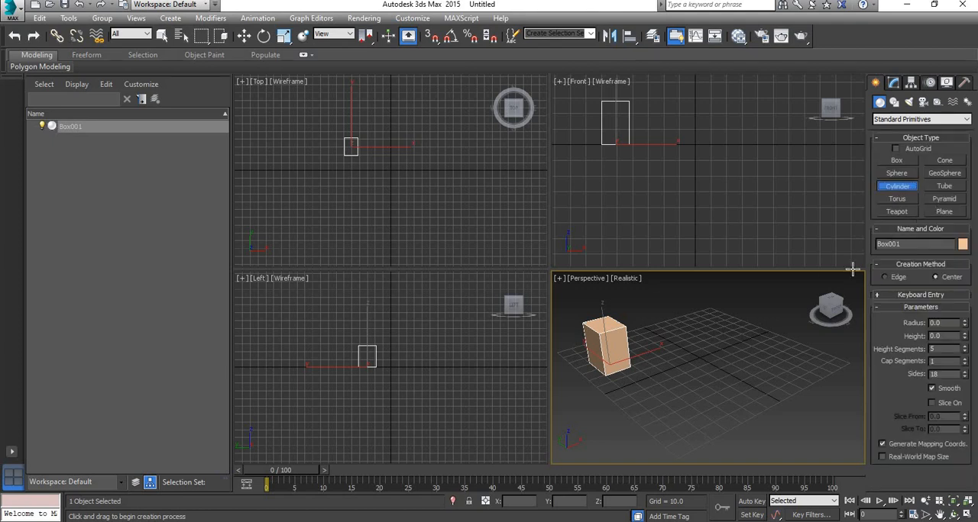
{"action": "left_click_drag", "start_coordinate": [739, 351], "coordinate": [759, 346]}
{"action": "left_click", "coordinate": [768, 290]}
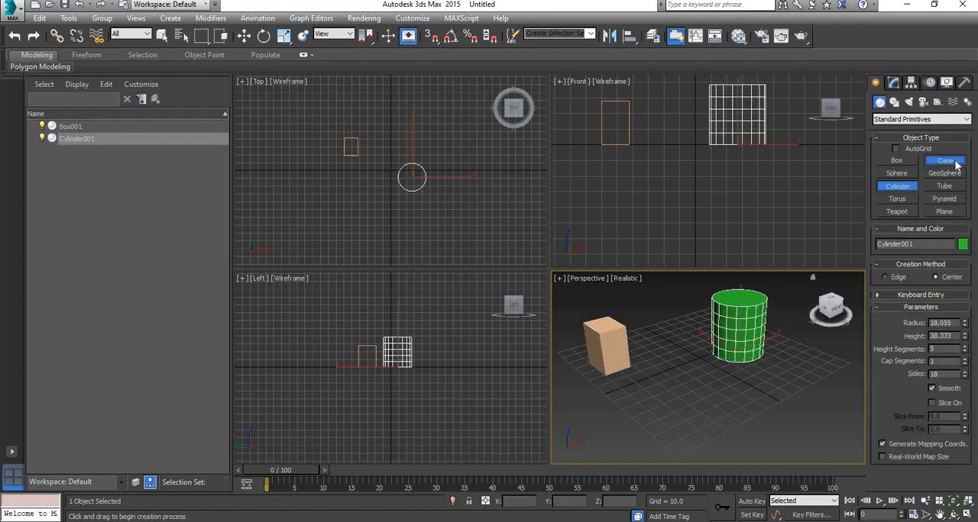
Create a cone in front of the cylinder with radius 1 about 11.5, radius 2 about 23.8 and height about 36.7
{"action": "left_click", "coordinate": [955, 165]}
{"action": "left_click_drag", "start_coordinate": [711, 407], "coordinate": [723, 384]}
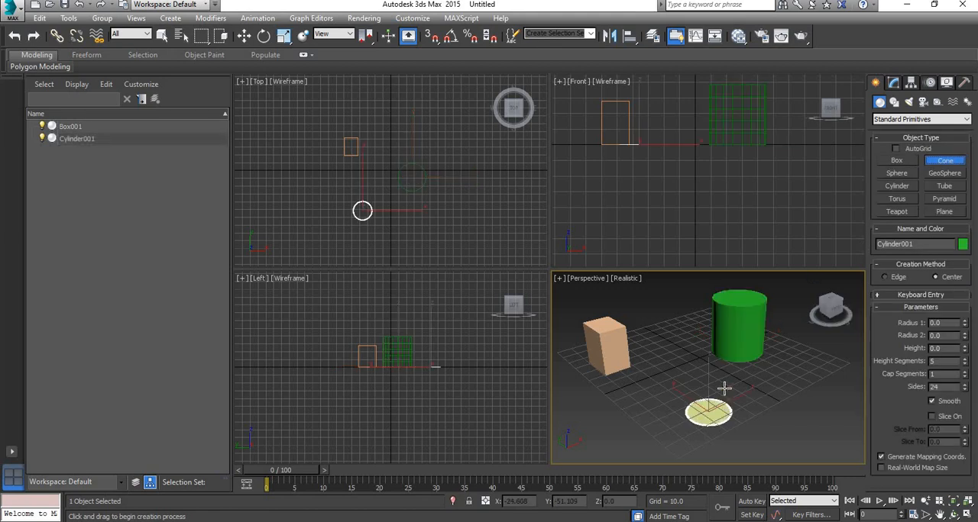
{"action": "left_click", "coordinate": [723, 341]}
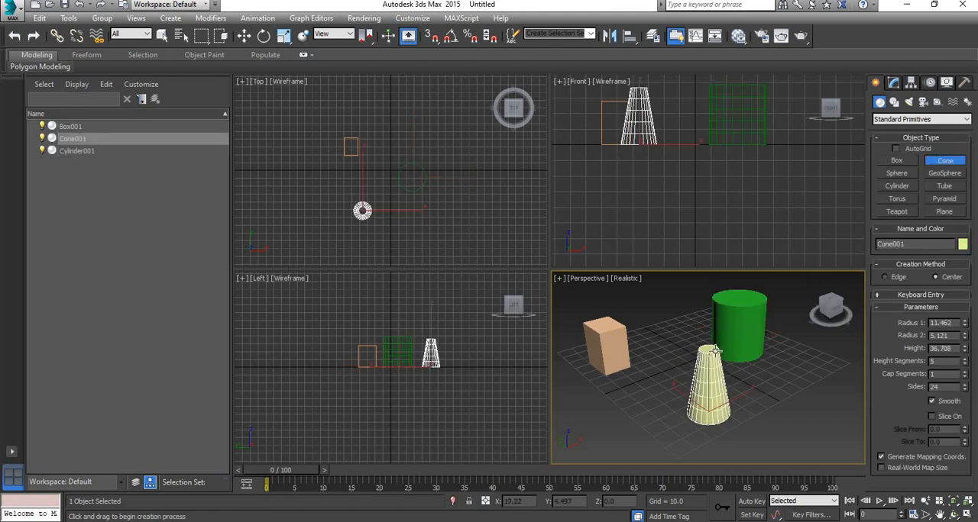
{"action": "left_click", "coordinate": [751, 312]}
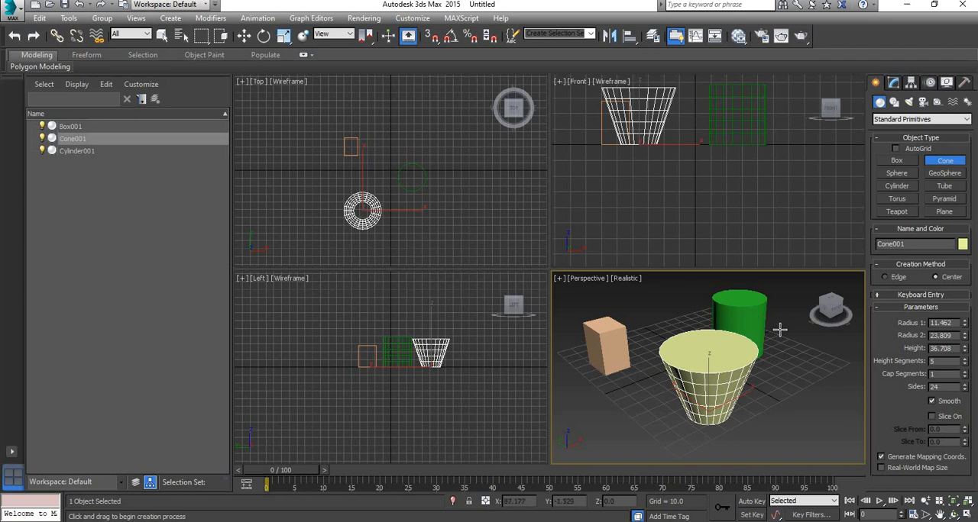
Maximize the Perspective viewport and set the box's length, width and height segments to 10 each
{"action": "key", "text": "alt+w"}
{"action": "middle_click_drag", "start_coordinate": [690, 334], "coordinate": [705, 366]}
{"action": "key", "text": "w"}
{"action": "left_click", "coordinate": [391, 256]}
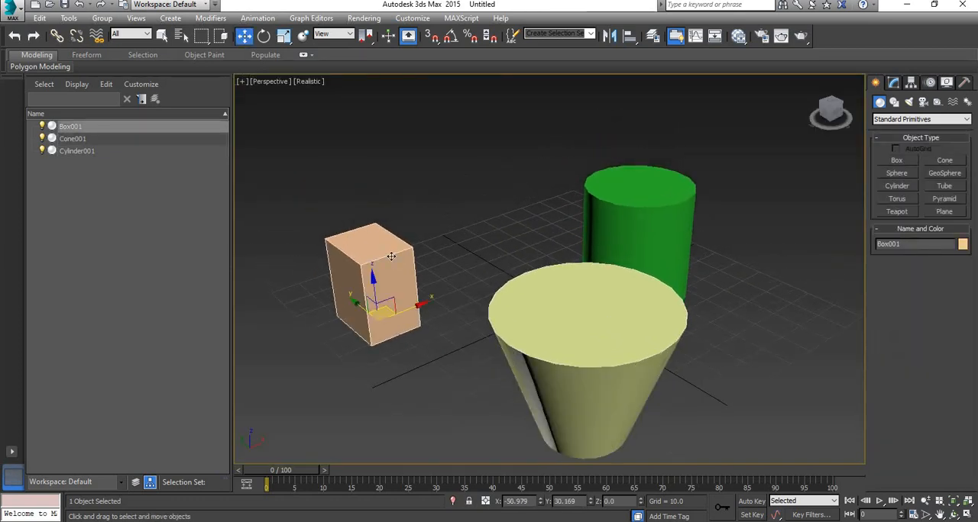
{"action": "left_click", "coordinate": [893, 82]}
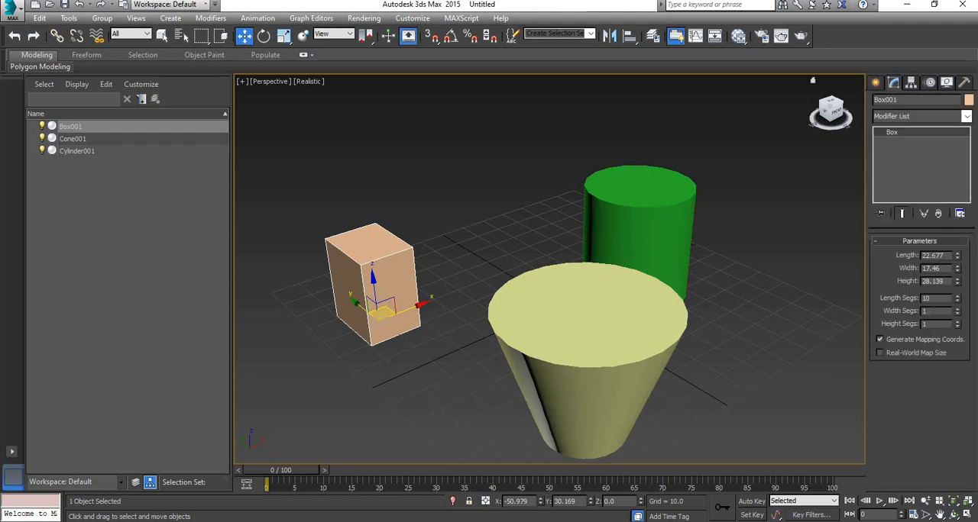
{"action": "type", "text": "10"}
{"action": "key", "text": "Tab"}
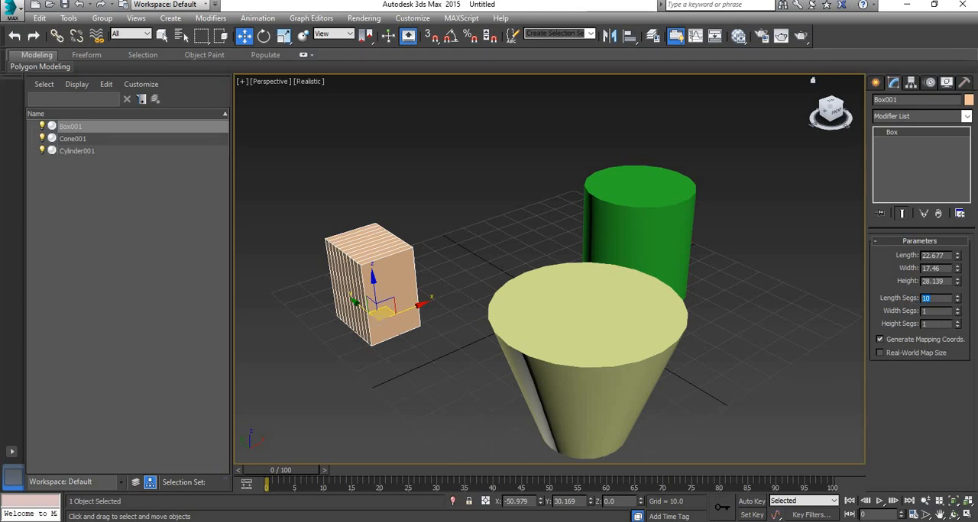
{"action": "type", "text": "10"}
{"action": "key", "text": "Tab"}
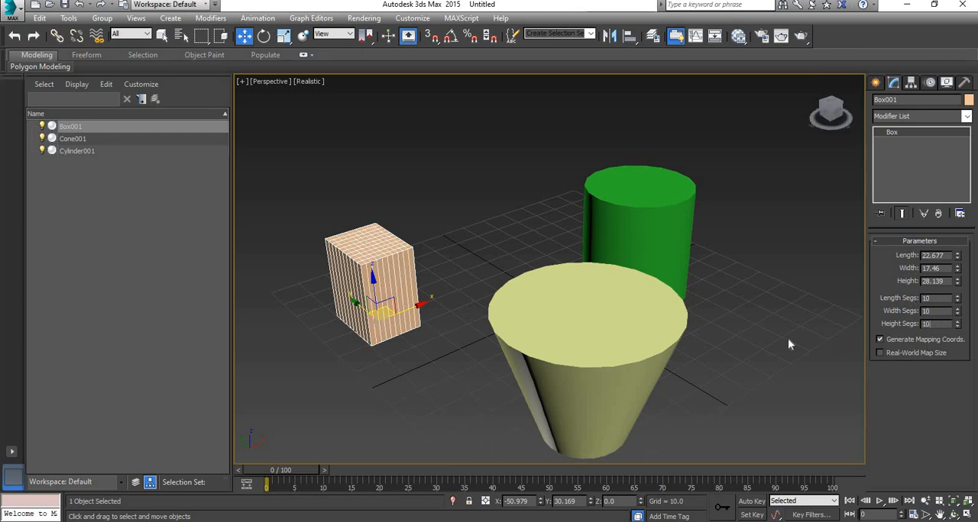
Examine the segment and side parameters of the cone and the cylinder
{"action": "left_click", "coordinate": [637, 345]}
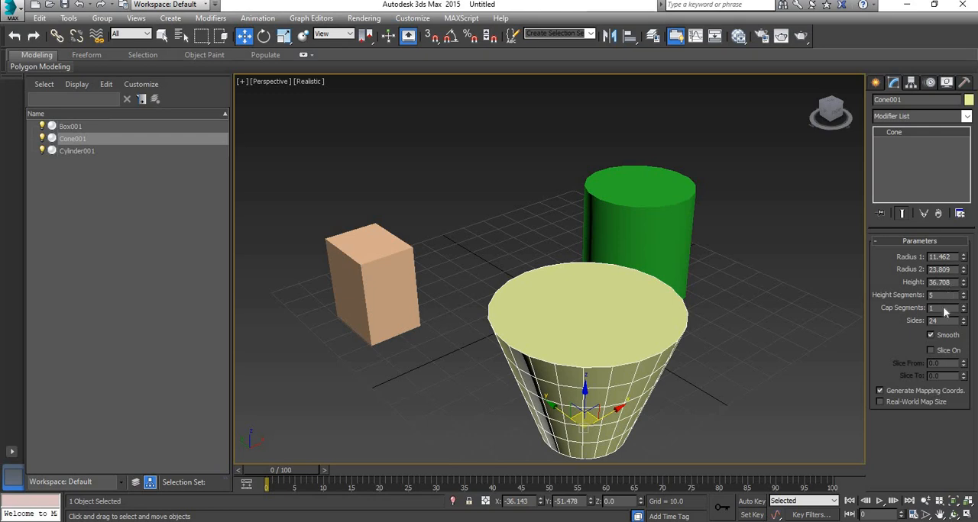
{"action": "left_click", "coordinate": [641, 203]}
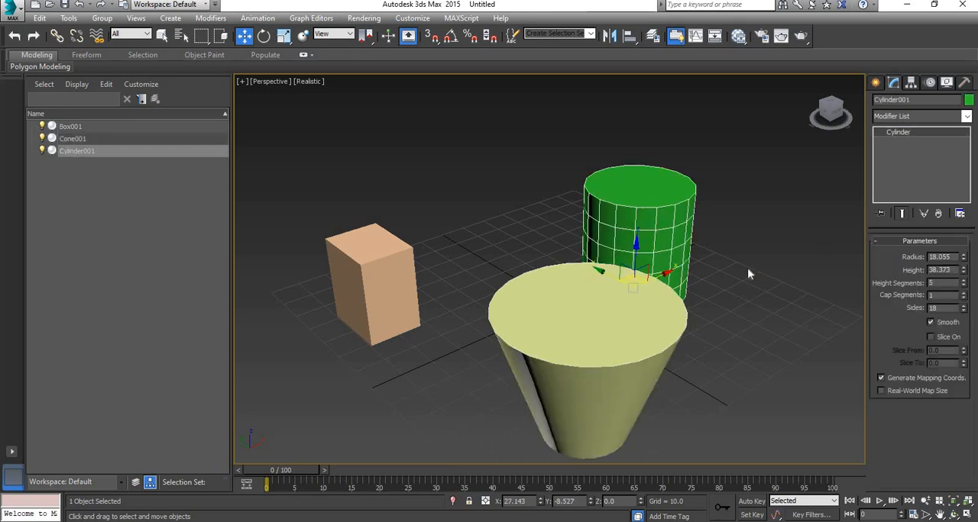
{"action": "left_click", "coordinate": [741, 291]}
{"action": "left_click", "coordinate": [620, 303]}
Convert the box to an Editable Poly
{"action": "left_click", "coordinate": [394, 258]}
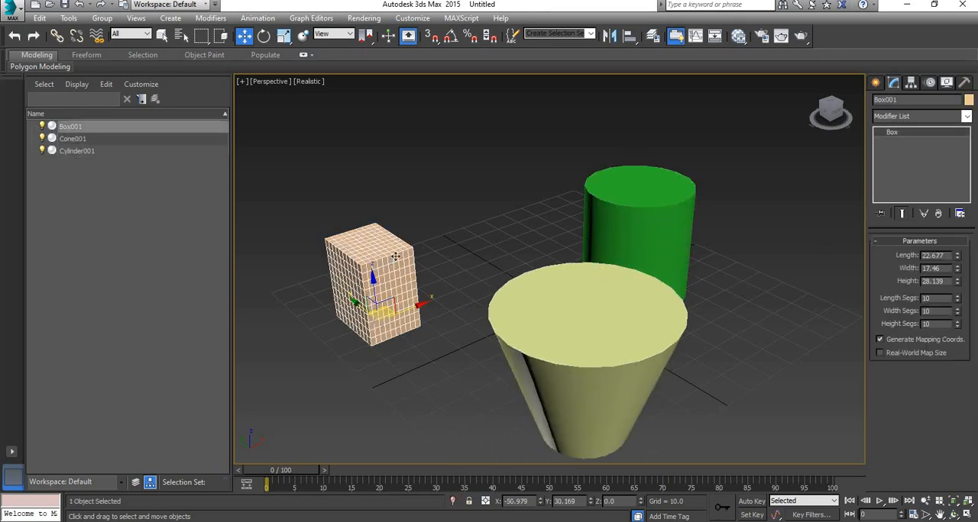
{"action": "key", "text": "z"}
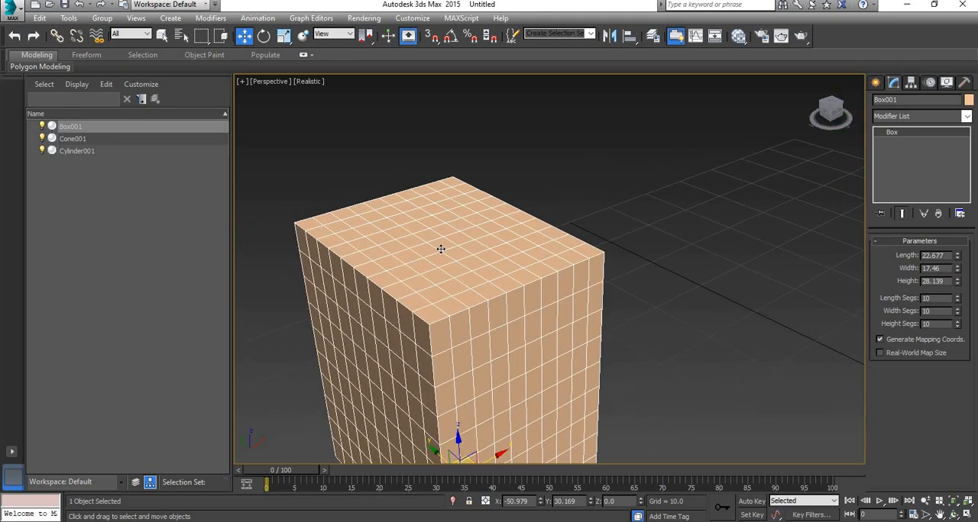
{"action": "right_click", "coordinate": [460, 294]}
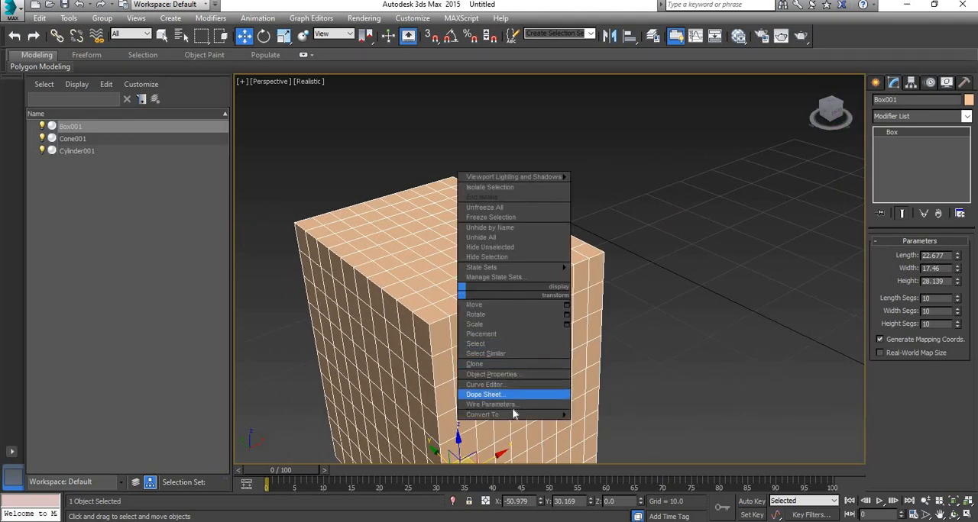
{"action": "mouse_move", "coordinate": [511, 414]}
{"action": "left_click", "coordinate": [653, 426]}
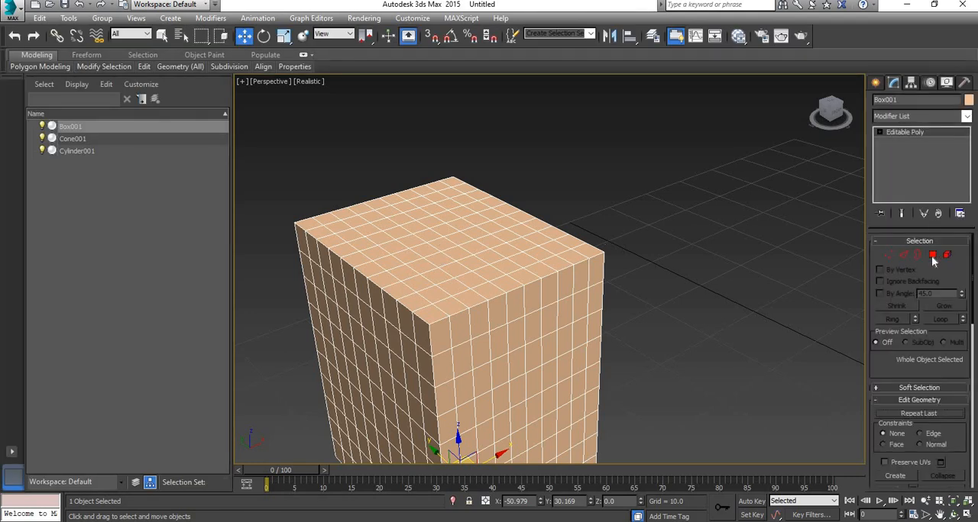
Select a central polygon on the box's top face and grow the selection three times
{"action": "key", "text": "4"}
{"action": "left_click", "coordinate": [450, 247]}
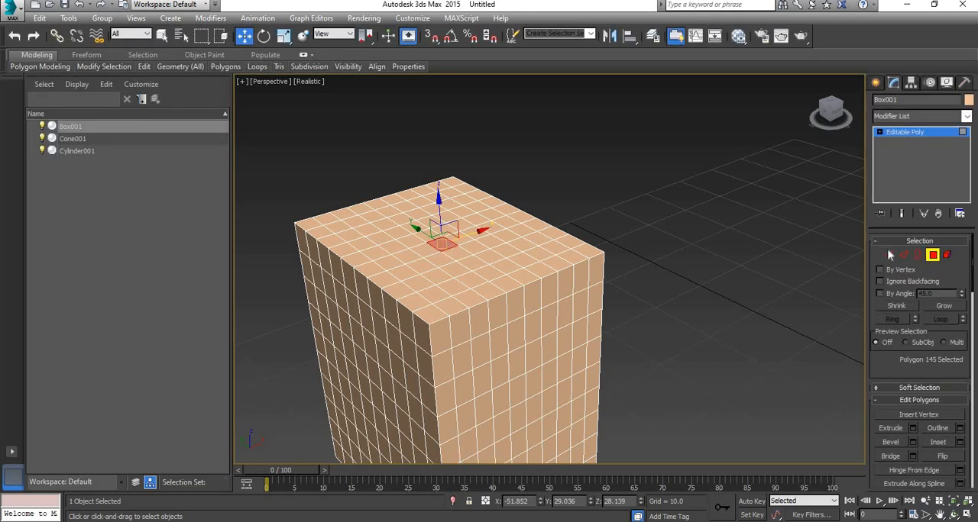
{"action": "left_click", "coordinate": [944, 306]}
{"action": "left_click", "coordinate": [944, 306]}
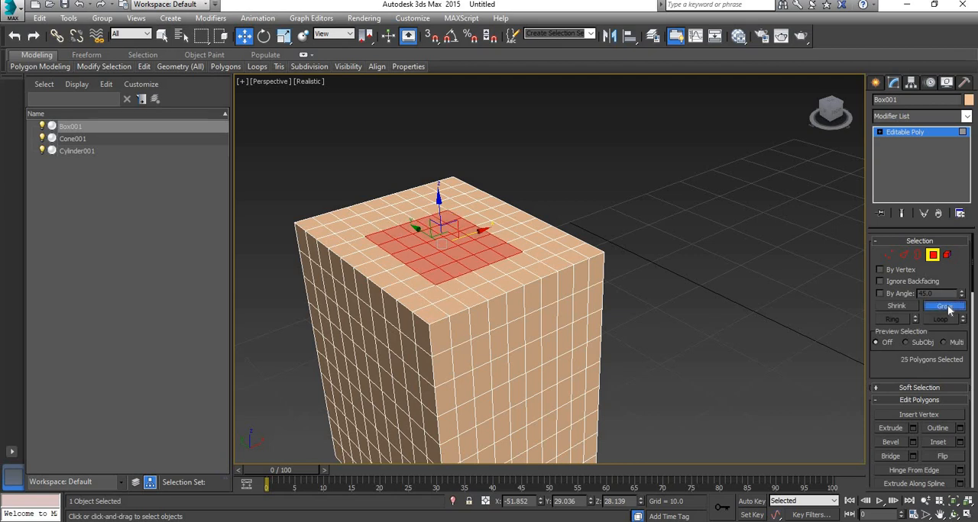
{"action": "left_click", "coordinate": [944, 307]}
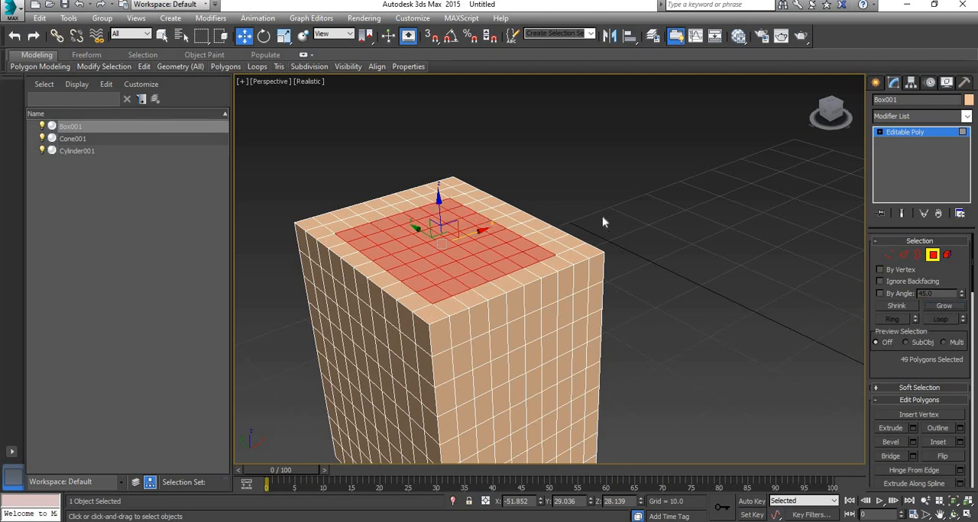
Add all remaining polygons of the box's top face to the selection, delete them, and exit polygon editing
{"action": "middle_click_drag", "start_coordinate": [626, 202], "coordinate": [565, 260], "text": "alt"}
{"action": "left_click", "coordinate": [552, 264], "text": "ctrl"}
{"action": "left_click", "coordinate": [538, 244], "text": "ctrl"}
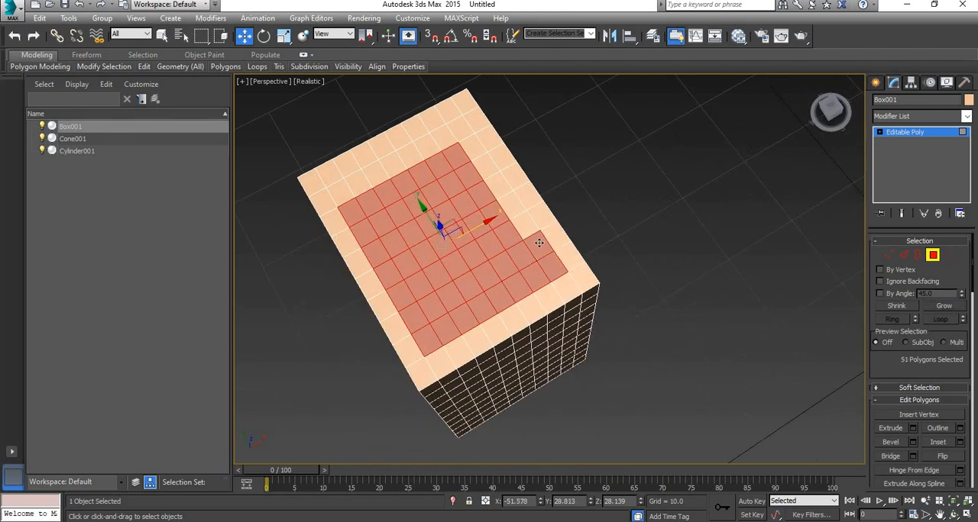
{"action": "left_click", "coordinate": [524, 223], "text": "ctrl"}
{"action": "left_click", "coordinate": [509, 204], "text": "ctrl"}
{"action": "left_click", "coordinate": [498, 185], "text": "ctrl"}
{"action": "left_click", "coordinate": [482, 166], "text": "ctrl"}
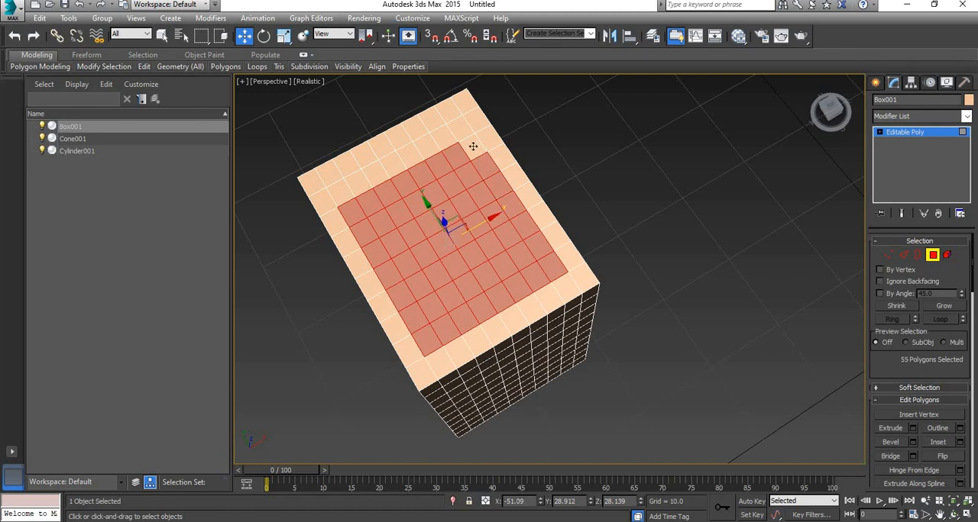
{"action": "left_click", "coordinate": [471, 148], "text": "ctrl"}
{"action": "left_click", "coordinate": [458, 128], "text": "ctrl"}
{"action": "left_click", "coordinate": [446, 110], "text": "ctrl"}
{"action": "left_click", "coordinate": [430, 119], "text": "ctrl"}
{"action": "left_click", "coordinate": [412, 128], "text": "ctrl"}
{"action": "left_click", "coordinate": [397, 138], "text": "ctrl"}
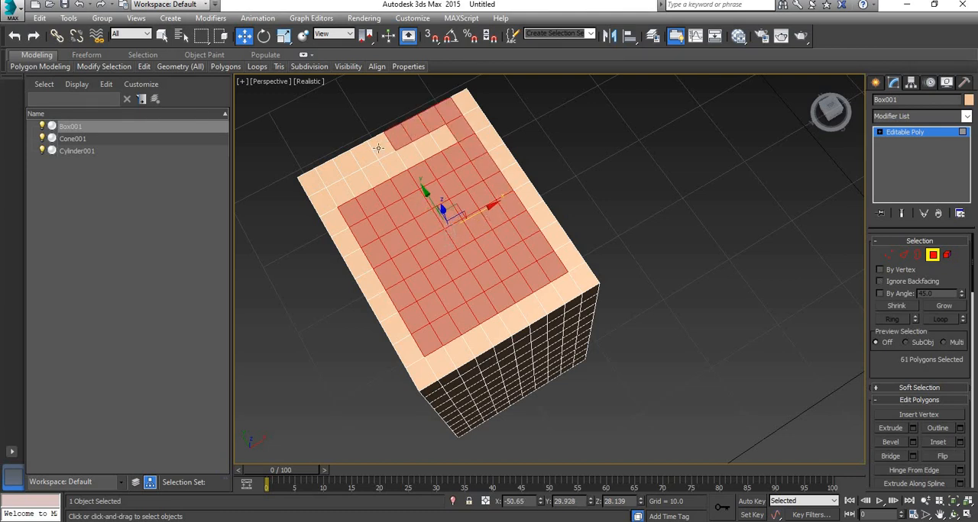
{"action": "left_click", "coordinate": [380, 146], "text": "ctrl"}
{"action": "left_click", "coordinate": [364, 156], "text": "ctrl"}
{"action": "left_click", "coordinate": [346, 165], "text": "ctrl"}
{"action": "left_click", "coordinate": [329, 174], "text": "ctrl"}
{"action": "left_click", "coordinate": [312, 182], "text": "ctrl"}
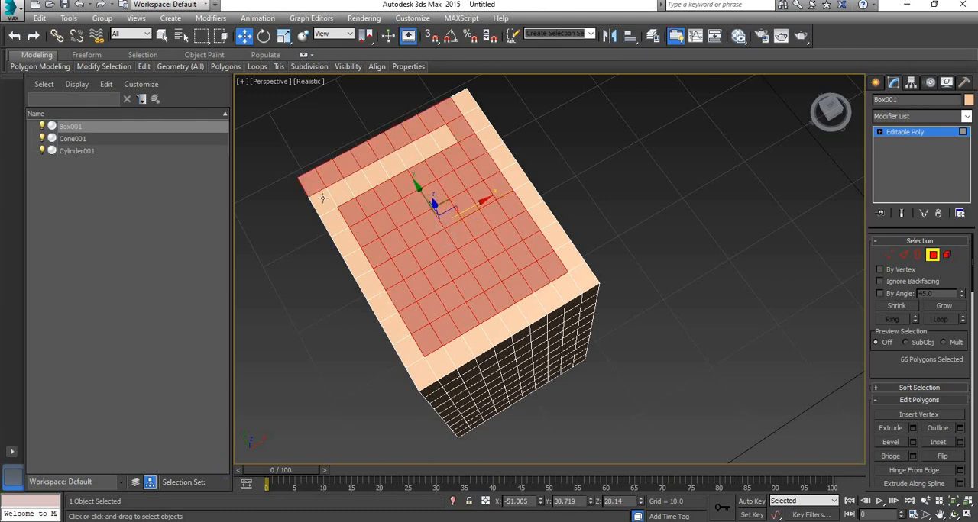
{"action": "left_click", "coordinate": [323, 201], "text": "ctrl"}
{"action": "left_click", "coordinate": [334, 222], "text": "ctrl"}
{"action": "left_click", "coordinate": [345, 243], "text": "ctrl"}
{"action": "left_click", "coordinate": [358, 263], "text": "ctrl"}
{"action": "left_click", "coordinate": [372, 284], "text": "ctrl"}
{"action": "left_click", "coordinate": [383, 305], "text": "ctrl"}
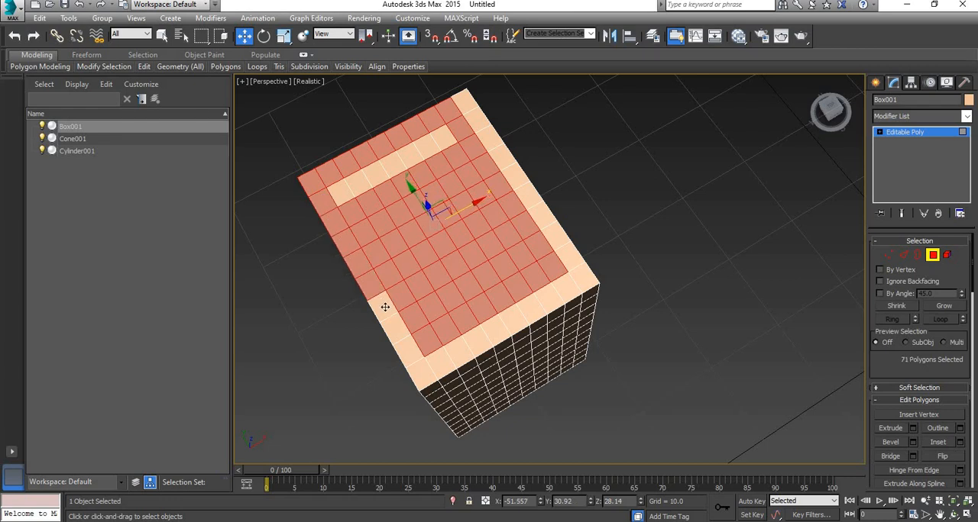
{"action": "left_click", "coordinate": [395, 325], "text": "ctrl"}
{"action": "left_click", "coordinate": [417, 362], "text": "ctrl"}
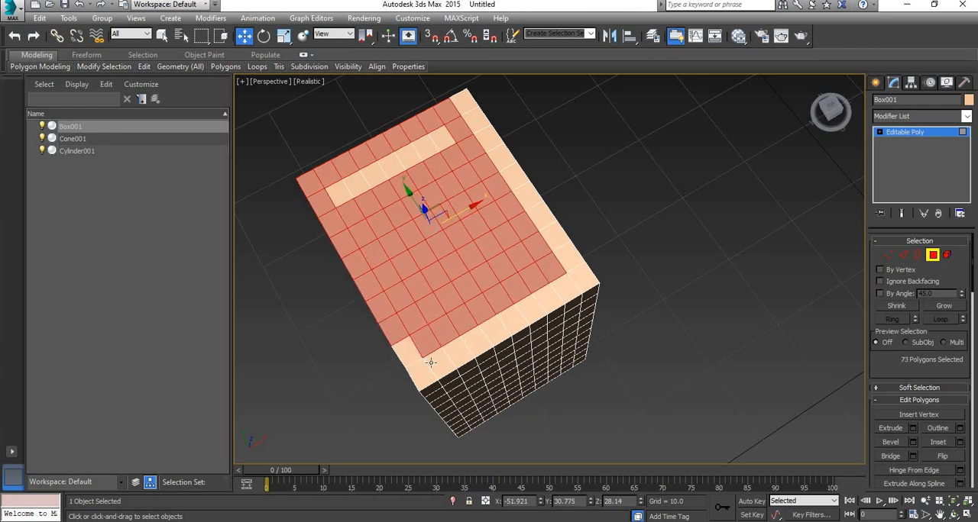
{"action": "left_click", "coordinate": [423, 372], "text": "ctrl"}
{"action": "left_click", "coordinate": [450, 359], "text": "ctrl"}
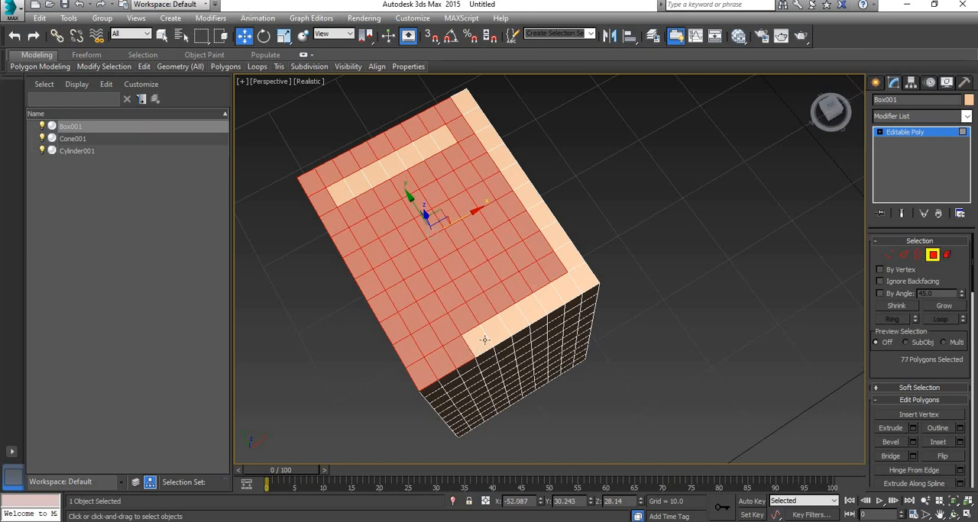
{"action": "left_click", "coordinate": [468, 348], "text": "ctrl"}
{"action": "left_click", "coordinate": [485, 337], "text": "ctrl"}
{"action": "left_click", "coordinate": [503, 327], "text": "ctrl"}
{"action": "left_click", "coordinate": [520, 317], "text": "ctrl"}
{"action": "left_click", "coordinate": [533, 311], "text": "ctrl"}
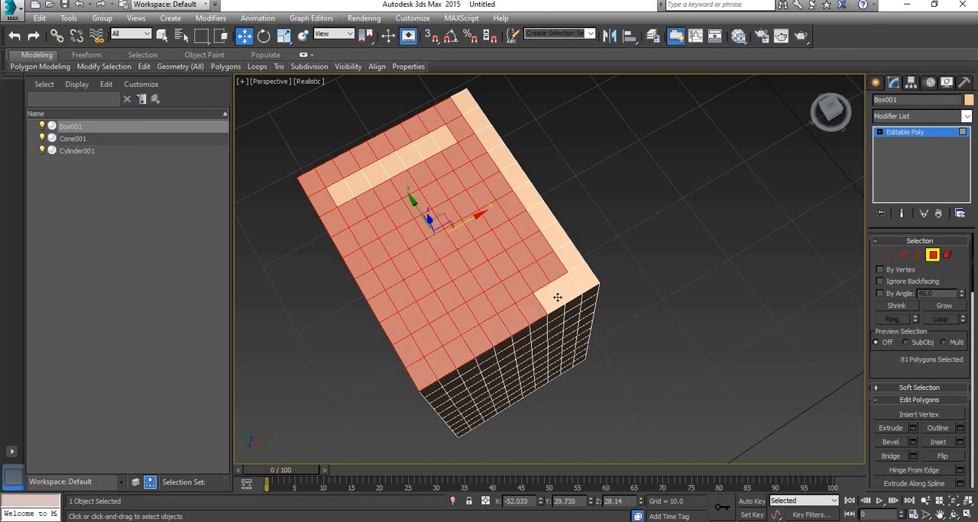
{"action": "left_click", "coordinate": [550, 300], "text": "ctrl"}
{"action": "left_click", "coordinate": [567, 289], "text": "ctrl"}
{"action": "left_click", "coordinate": [583, 280], "text": "ctrl"}
{"action": "left_click", "coordinate": [567, 255], "text": "ctrl"}
{"action": "left_click", "coordinate": [554, 236], "text": "ctrl"}
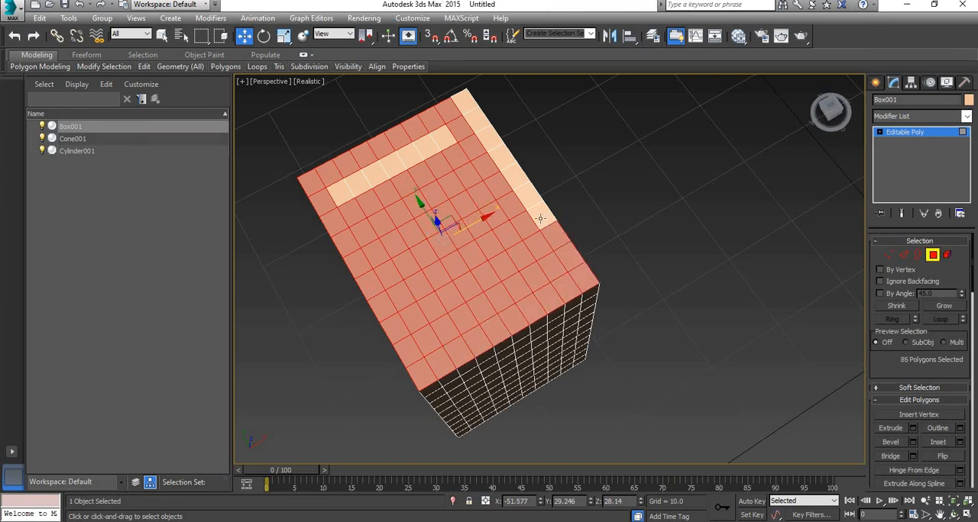
{"action": "left_click", "coordinate": [541, 215], "text": "ctrl"}
{"action": "left_click", "coordinate": [527, 195], "text": "ctrl"}
{"action": "left_click", "coordinate": [514, 173], "text": "ctrl"}
{"action": "left_click", "coordinate": [501, 156], "text": "ctrl"}
{"action": "left_click", "coordinate": [490, 136], "text": "ctrl"}
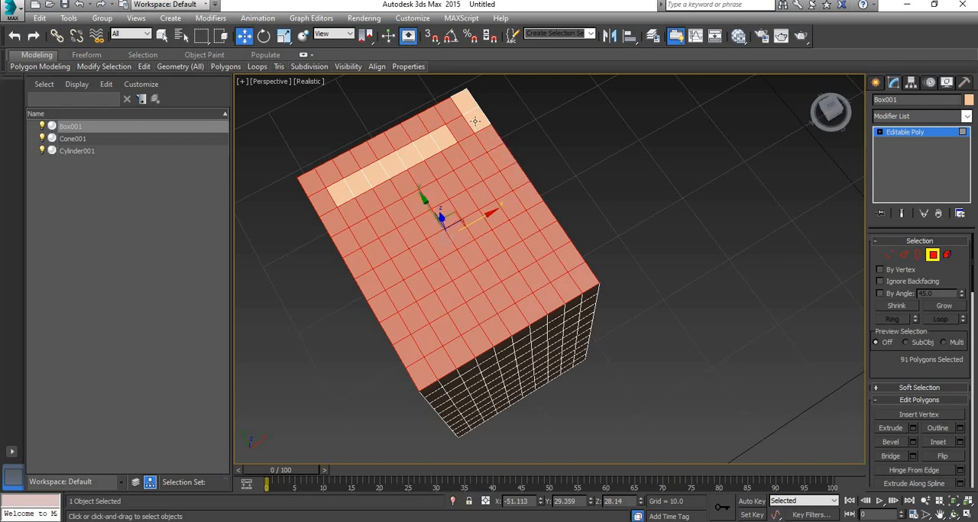
{"action": "left_click", "coordinate": [476, 119], "text": "ctrl"}
{"action": "left_click", "coordinate": [464, 101], "text": "ctrl"}
{"action": "left_click", "coordinate": [443, 136], "text": "ctrl"}
{"action": "left_click", "coordinate": [426, 146], "text": "ctrl"}
{"action": "left_click", "coordinate": [407, 159], "text": "ctrl"}
{"action": "left_click", "coordinate": [390, 167], "text": "ctrl"}
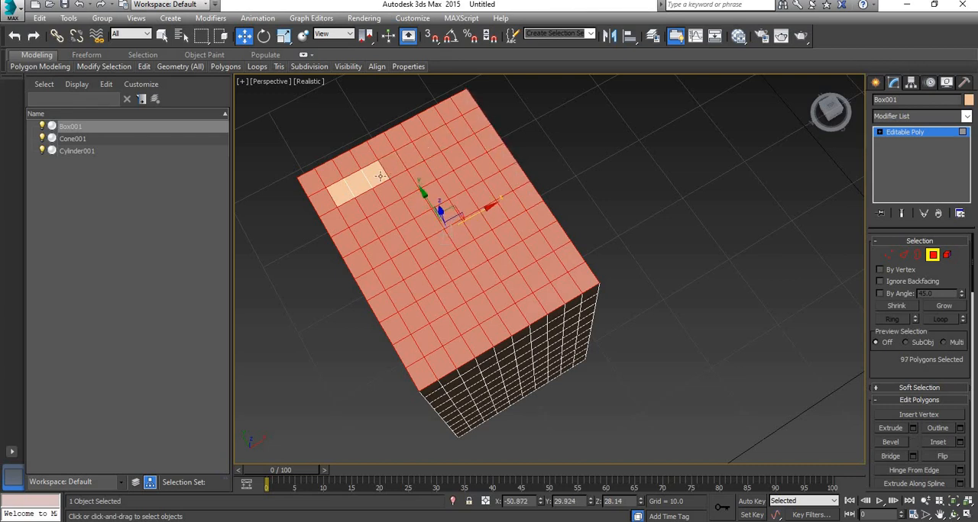
{"action": "left_click", "coordinate": [374, 176], "text": "ctrl"}
{"action": "left_click", "coordinate": [357, 185], "text": "ctrl"}
{"action": "left_click", "coordinate": [342, 195], "text": "ctrl"}
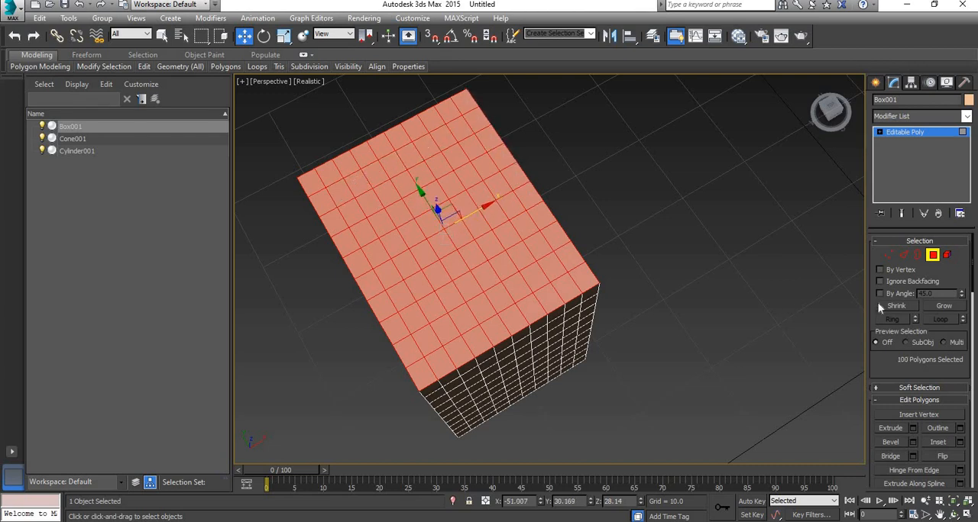
{"action": "key", "text": "Delete"}
{"action": "middle_click_drag", "start_coordinate": [634, 319], "coordinate": [633, 266], "text": "alt"}
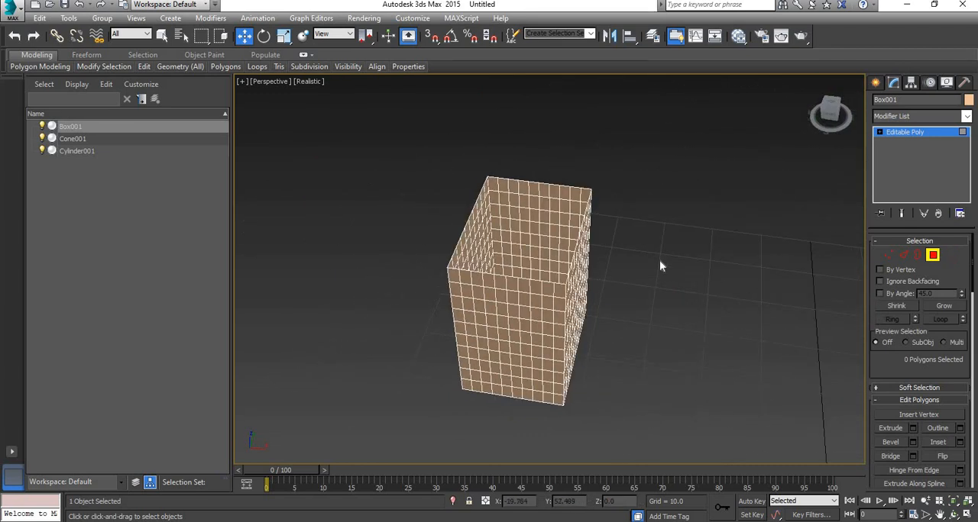
{"action": "scroll", "coordinate": [660, 266], "scroll_direction": "down", "scroll_amount": 4}
{"action": "left_click", "coordinate": [940, 256]}
{"action": "left_click", "coordinate": [855, 277]}
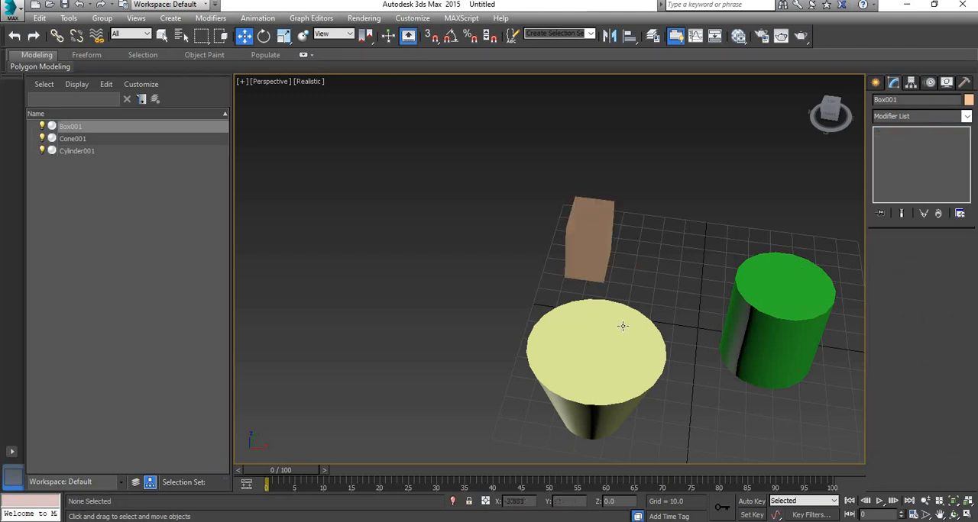
Apply a Bend modifier to the cone
{"action": "left_click", "coordinate": [620, 354]}
{"action": "middle_click_drag", "start_coordinate": [621, 358], "coordinate": [714, 301], "text": "alt"}
{"action": "left_click", "coordinate": [967, 117]}
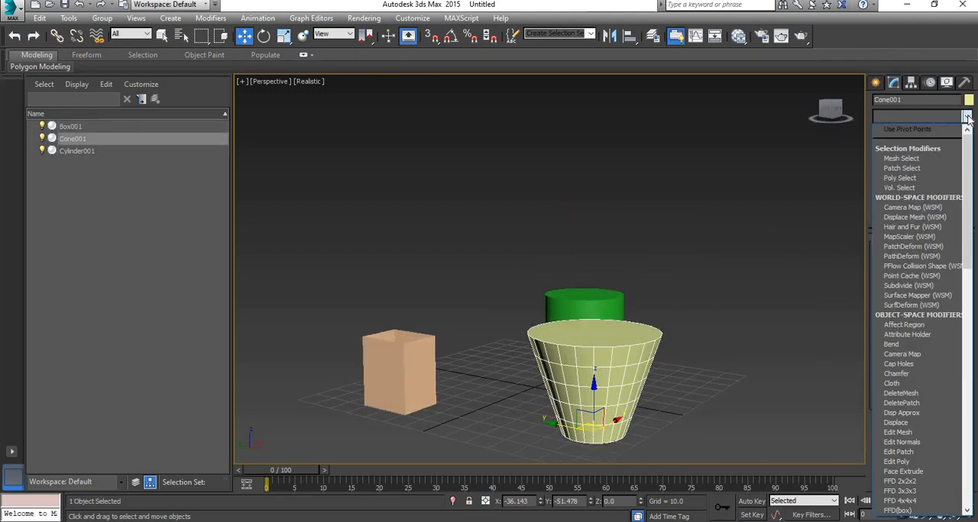
{"action": "key", "text": "b"}
{"action": "left_click", "coordinate": [920, 129]}
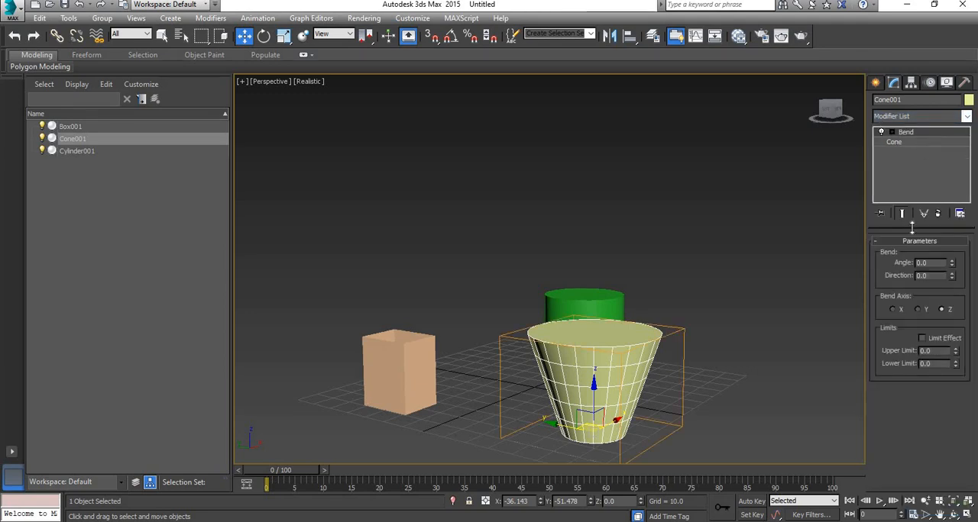
Set the cone's bend angle to -25 and its bend axis to Y
{"action": "left_click_drag", "start_coordinate": [952, 269], "coordinate": [952, 274]}
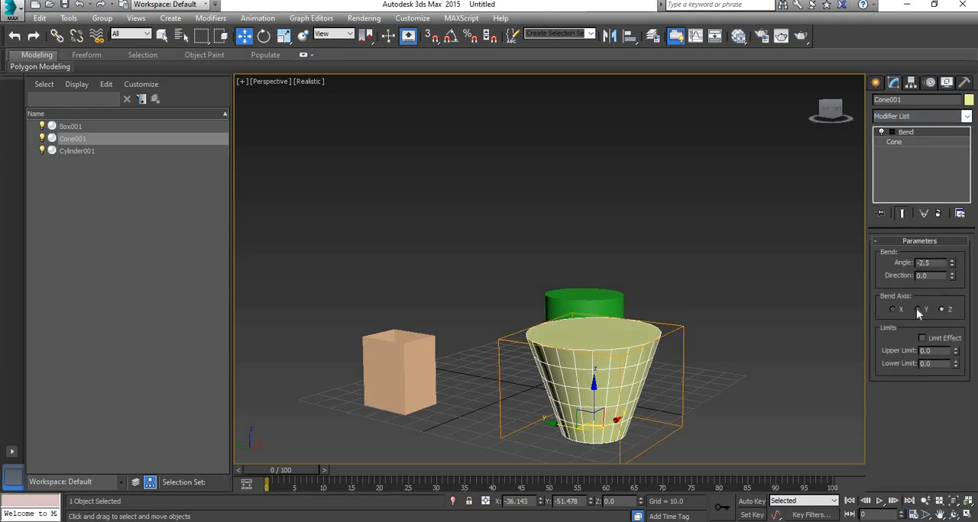
{"action": "left_click", "coordinate": [917, 310]}
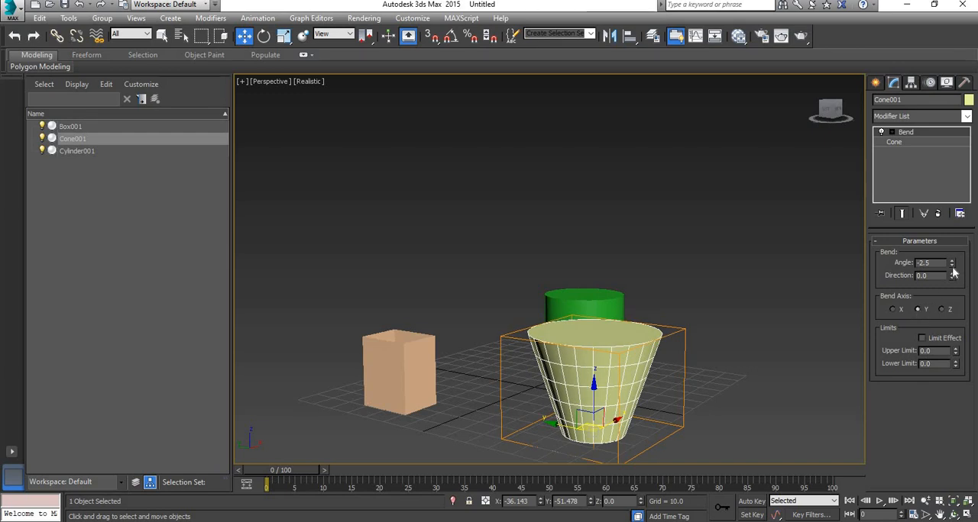
{"action": "left_click_drag", "start_coordinate": [953, 266], "coordinate": [958, 340]}
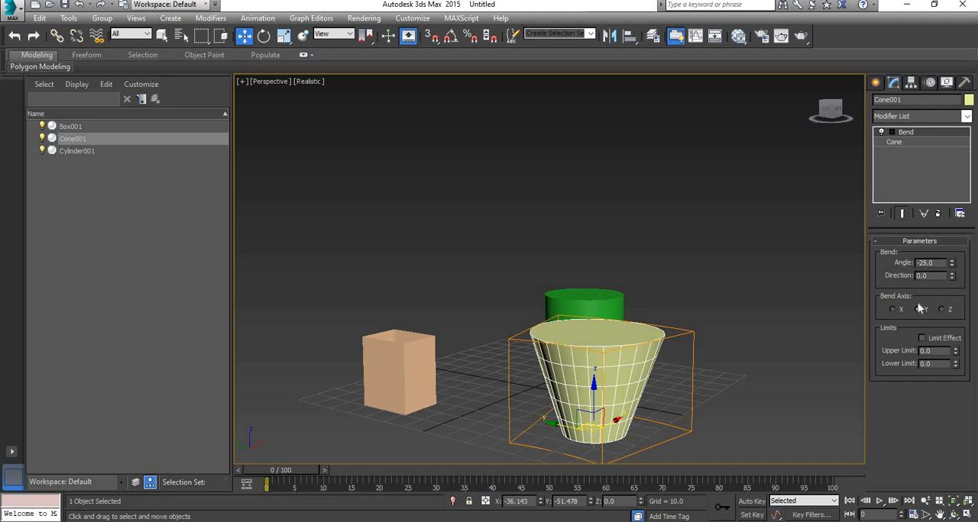
{"action": "left_click", "coordinate": [894, 310]}
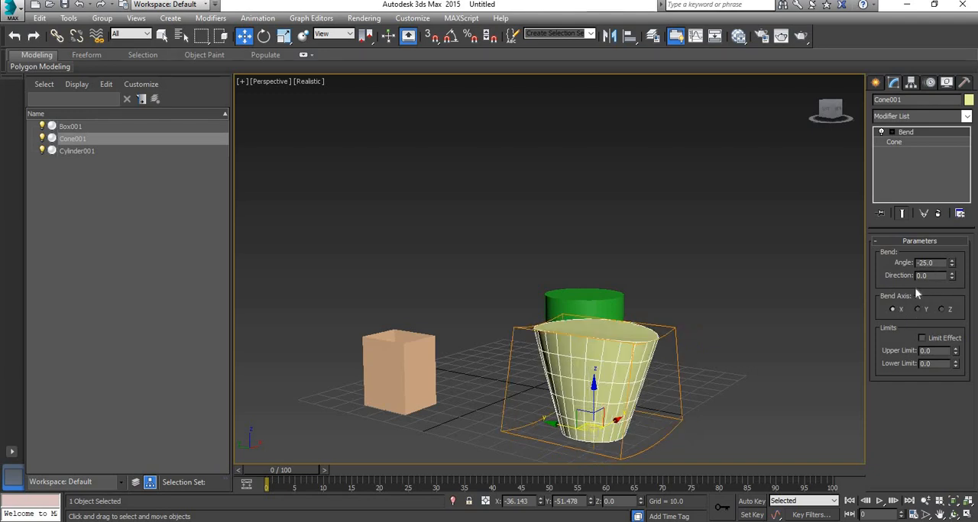
{"action": "left_click", "coordinate": [919, 309]}
Set the cone's bend direction to -131.5 and its bend angle to -53.5, then deselect the cone
{"action": "left_click_drag", "start_coordinate": [951, 278], "coordinate": [947, 437]}
{"action": "middle_click_drag", "start_coordinate": [758, 330], "coordinate": [707, 382], "text": "alt"}
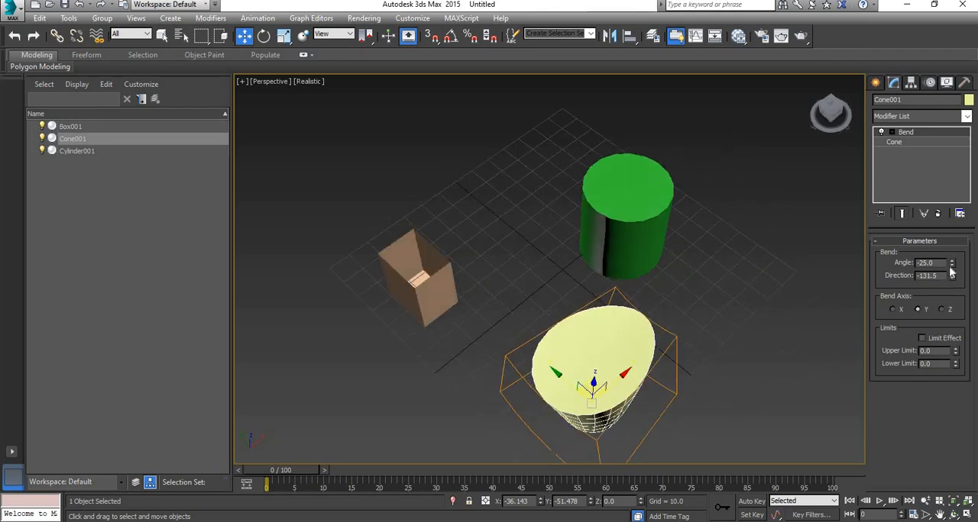
{"action": "left_click_drag", "start_coordinate": [951, 266], "coordinate": [958, 298]}
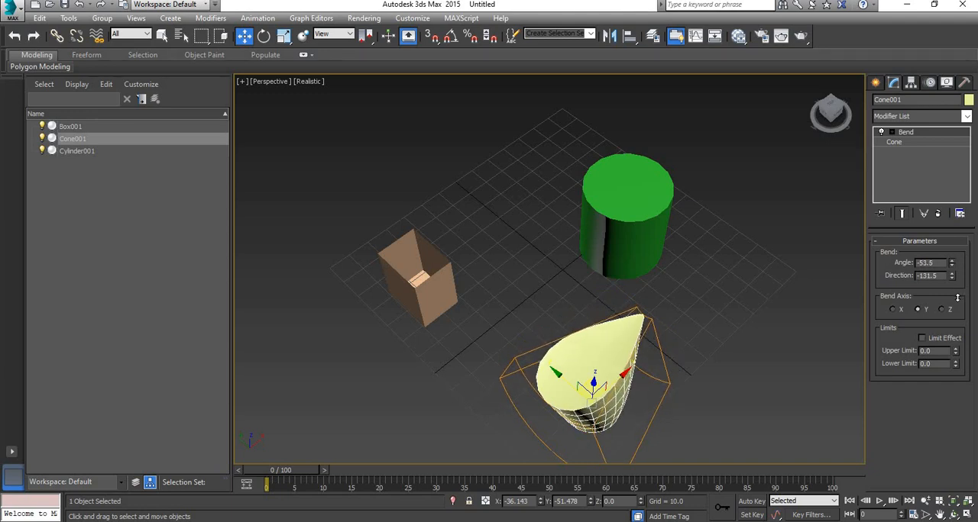
{"action": "left_click", "coordinate": [689, 278]}
{"action": "middle_click_drag", "start_coordinate": [716, 371], "coordinate": [634, 270], "text": "alt"}
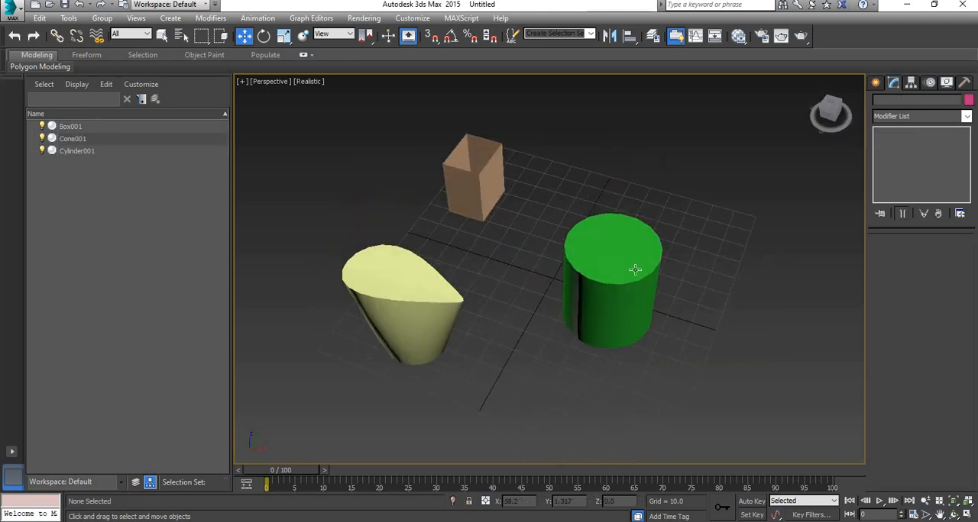
{"action": "left_click", "coordinate": [634, 270]}
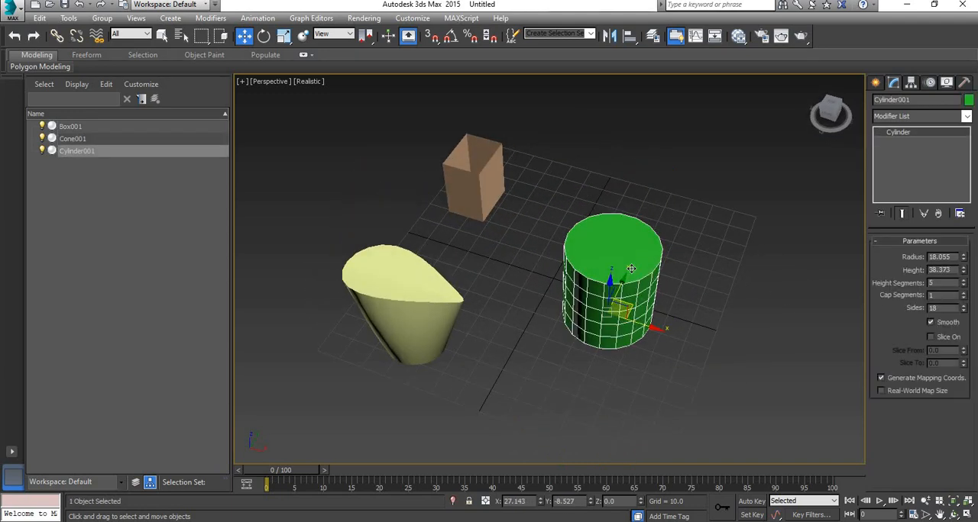
{"action": "left_click", "coordinate": [966, 117]}
{"action": "left_click", "coordinate": [771, 187]}
{"action": "middle_click_drag", "start_coordinate": [646, 271], "coordinate": [669, 266]}
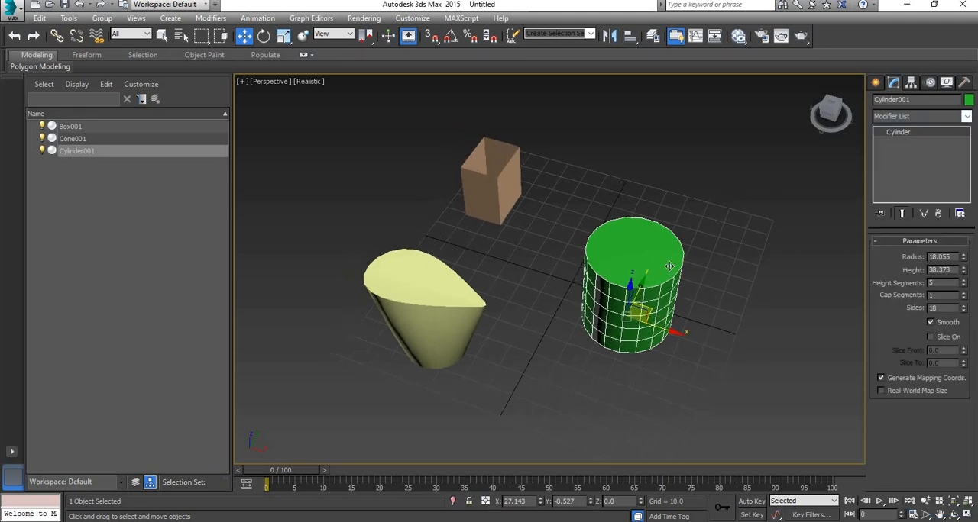
Convert the bent cone to an Editable Poly
{"action": "left_click", "coordinate": [428, 303]}
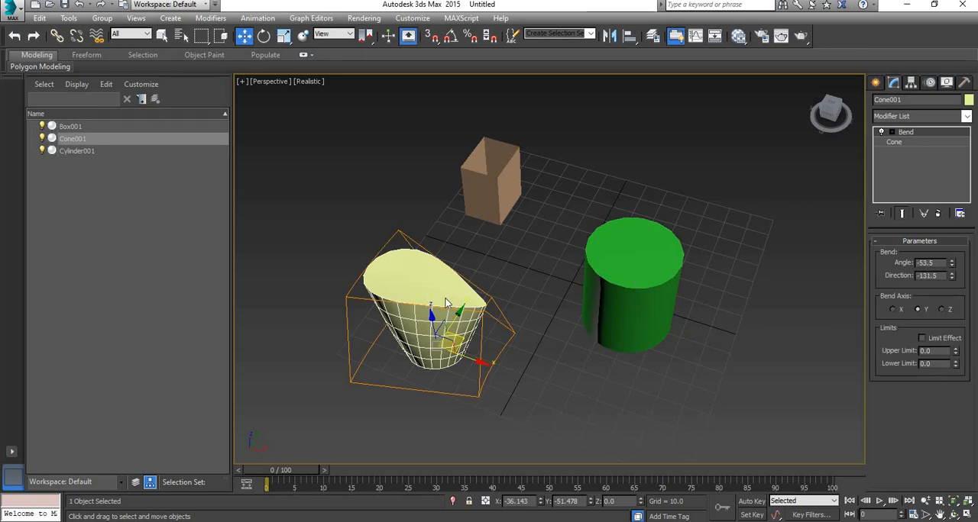
{"action": "right_click", "coordinate": [448, 303]}
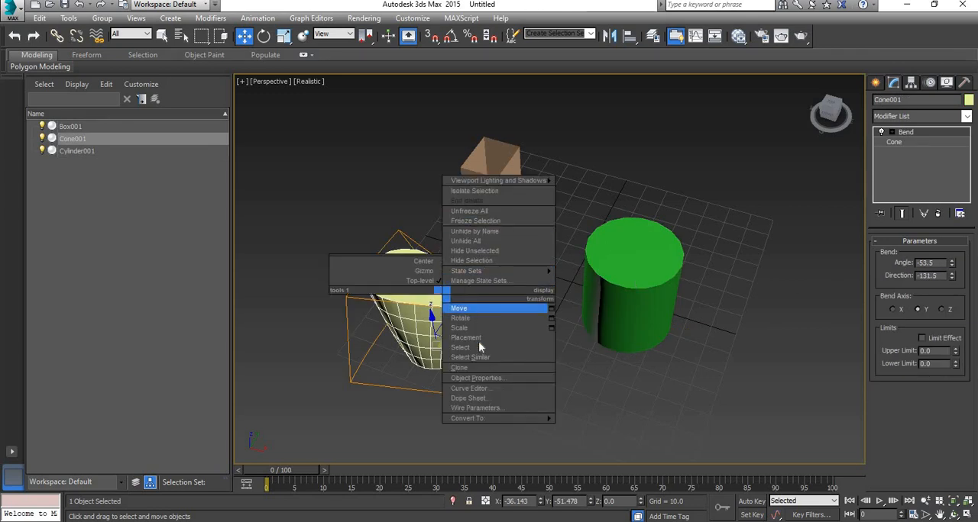
{"action": "mouse_move", "coordinate": [489, 417]}
{"action": "left_click", "coordinate": [611, 425]}
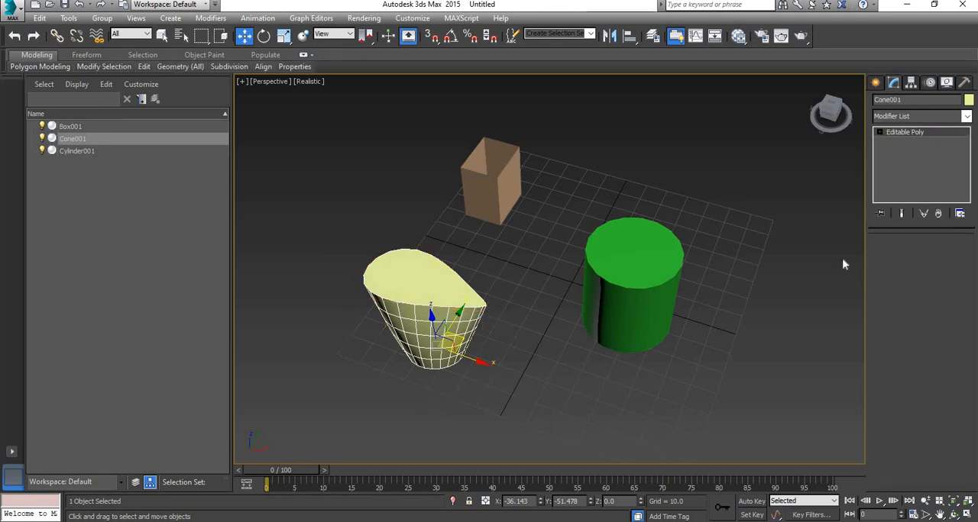
Delete the polygon that caps the cone's wide upper end and exit polygon editing
{"action": "key", "text": "4"}
{"action": "left_click", "coordinate": [424, 274]}
{"action": "key", "text": "Delete"}
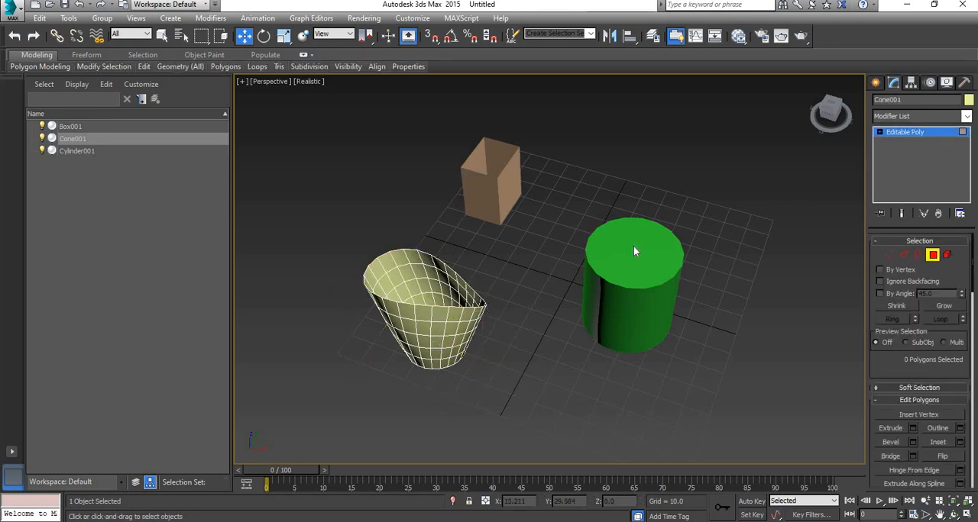
{"action": "left_click", "coordinate": [931, 255]}
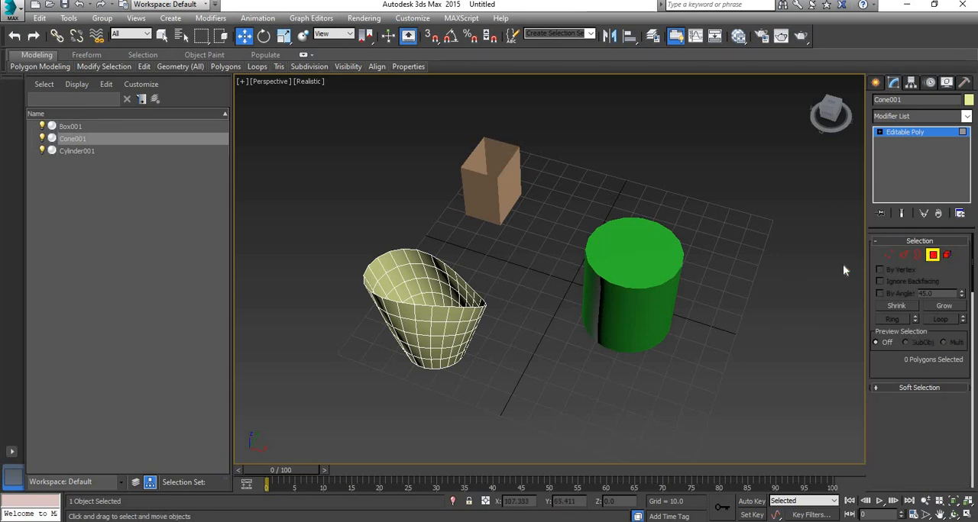
Convert the green cylinder to an Editable Poly
{"action": "left_click", "coordinate": [650, 283]}
{"action": "right_click", "coordinate": [648, 280]}
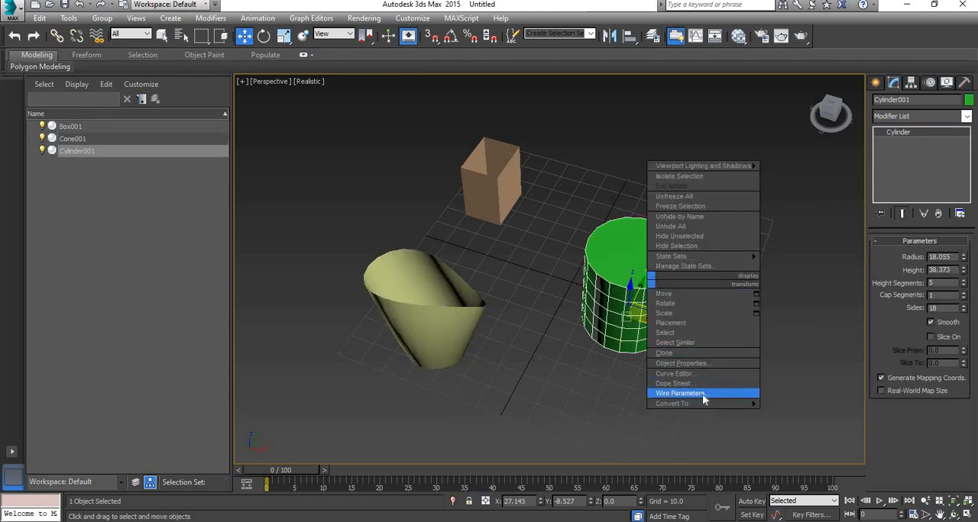
{"action": "mouse_move", "coordinate": [729, 401]}
{"action": "left_click", "coordinate": [821, 414]}
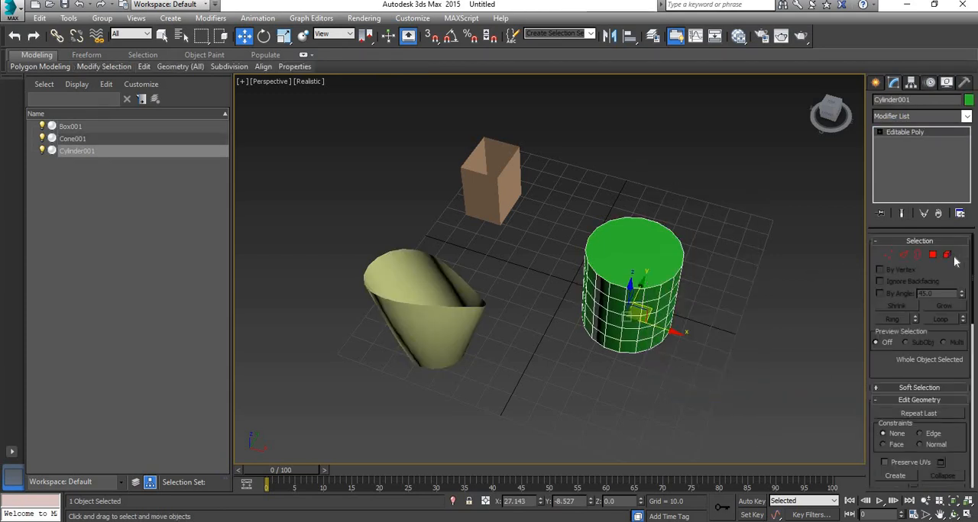
Delete the cylinder's top cap polygon and exit polygon editing
{"action": "left_click", "coordinate": [932, 256]}
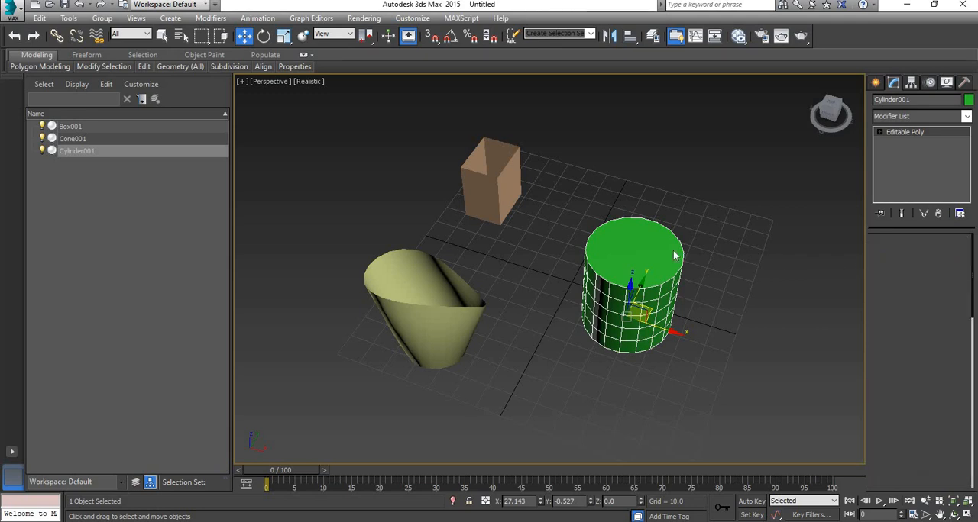
{"action": "left_click", "coordinate": [671, 258]}
{"action": "key", "text": "Delete"}
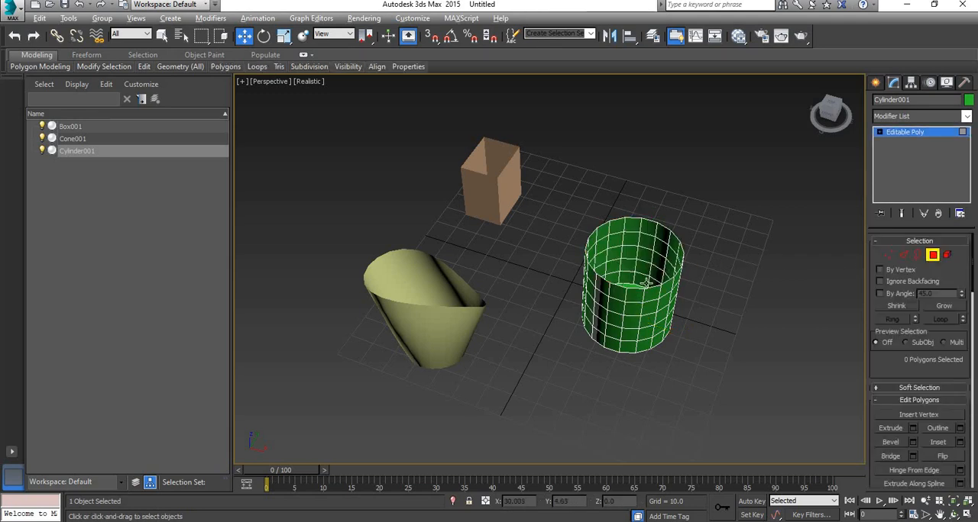
{"action": "middle_click_drag", "start_coordinate": [647, 283], "coordinate": [714, 206], "text": "alt"}
{"action": "left_click", "coordinate": [932, 255]}
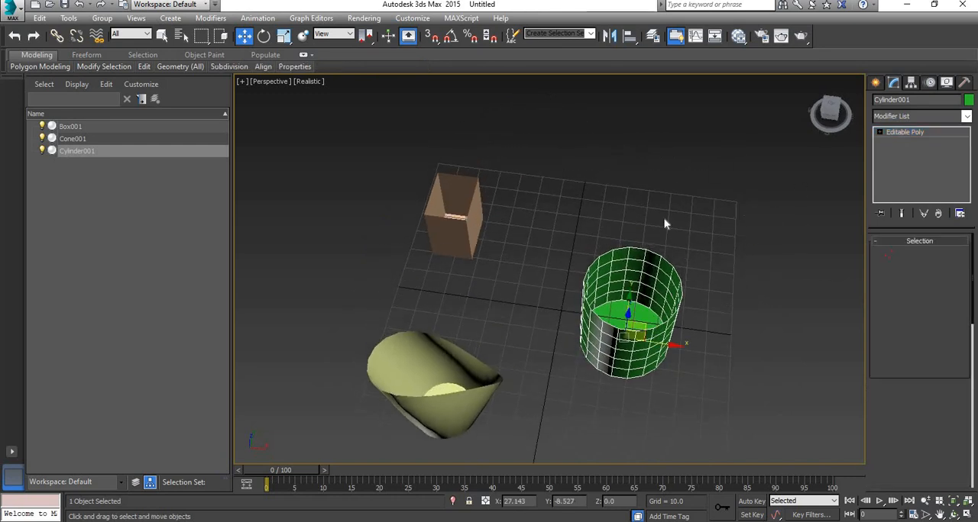
Select the box, cone and cylinder together and apply a Lattice modifier to all three
{"action": "left_click_drag", "start_coordinate": [349, 445], "coordinate": [349, 445]}
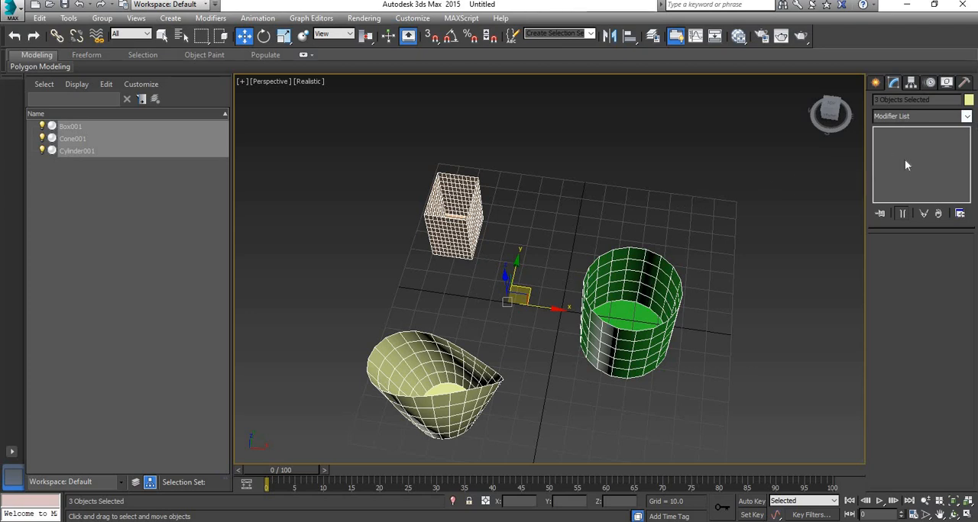
{"action": "left_click", "coordinate": [966, 116]}
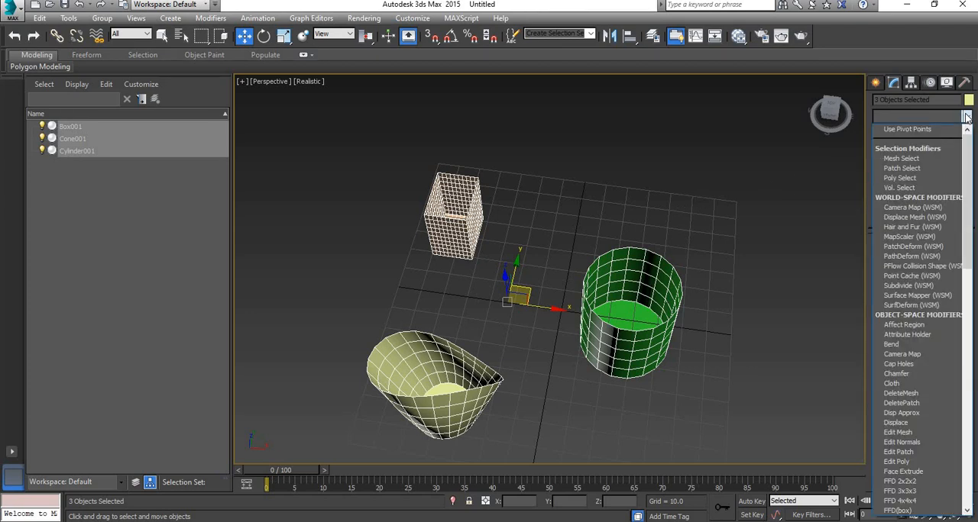
{"action": "scroll", "coordinate": [966, 116], "scroll_direction": "down", "scroll_amount": 1}
{"action": "key", "text": "l"}
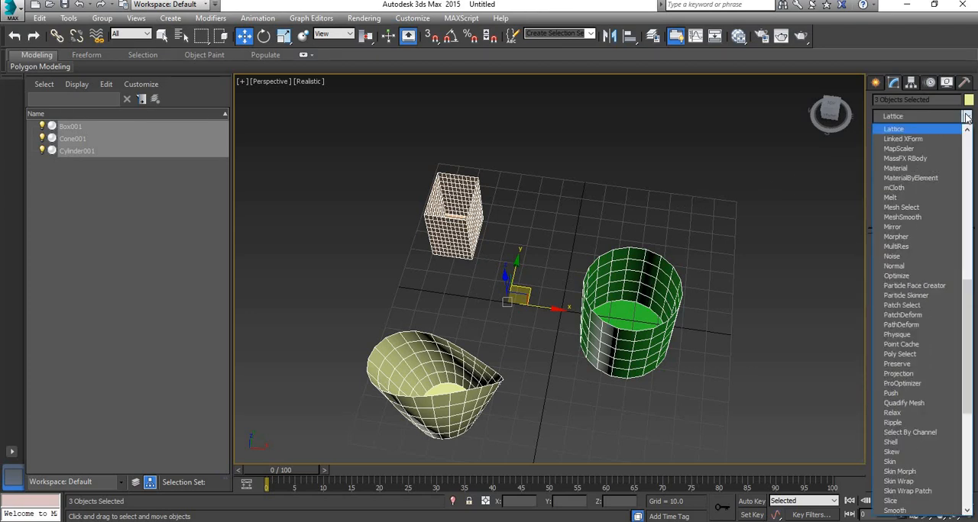
{"action": "left_click", "coordinate": [913, 129]}
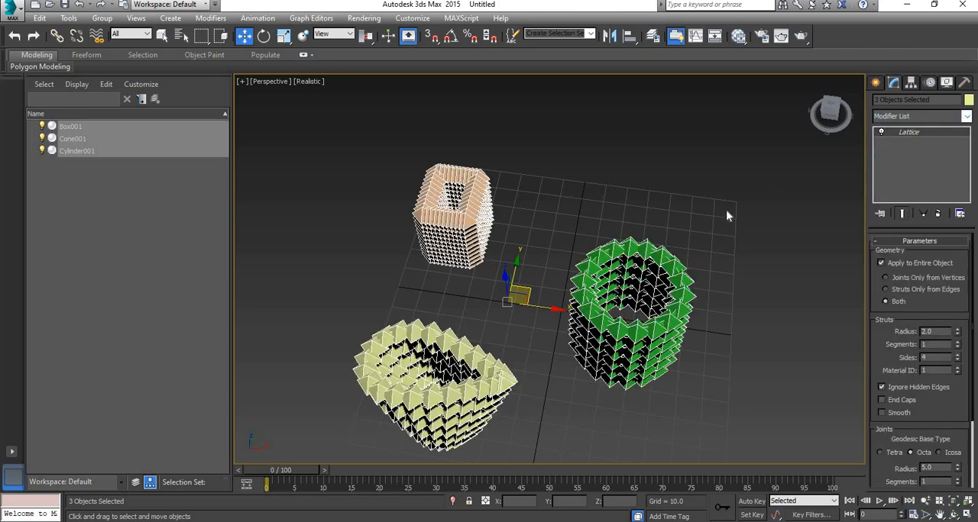
Set the lattice's strut radius to 0.5 and give its joints the Octa base type with a radius of 0.5
{"action": "middle_click_drag", "start_coordinate": [534, 252], "coordinate": [707, 269], "text": "alt"}
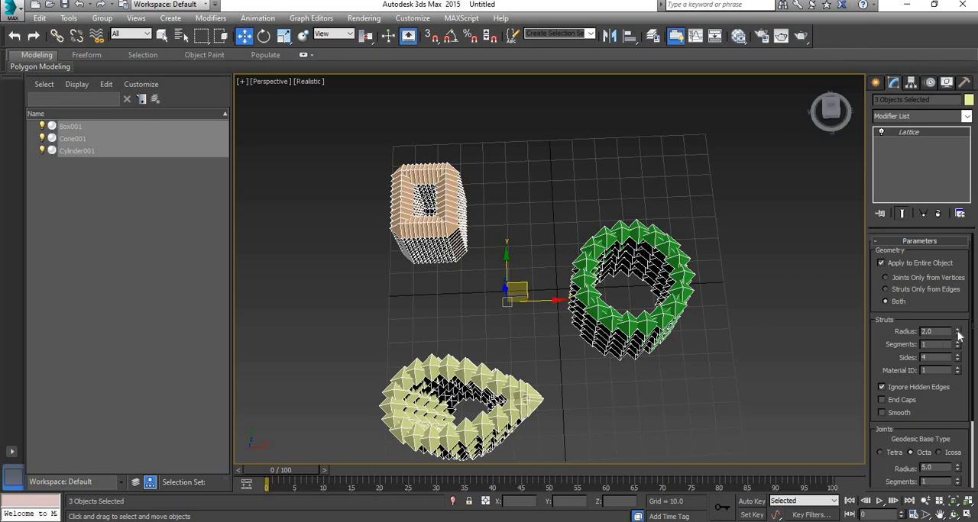
{"action": "left_click_drag", "start_coordinate": [958, 335], "coordinate": [959, 338]}
{"action": "scroll", "coordinate": [912, 405], "scroll_direction": "down", "scroll_amount": 3}
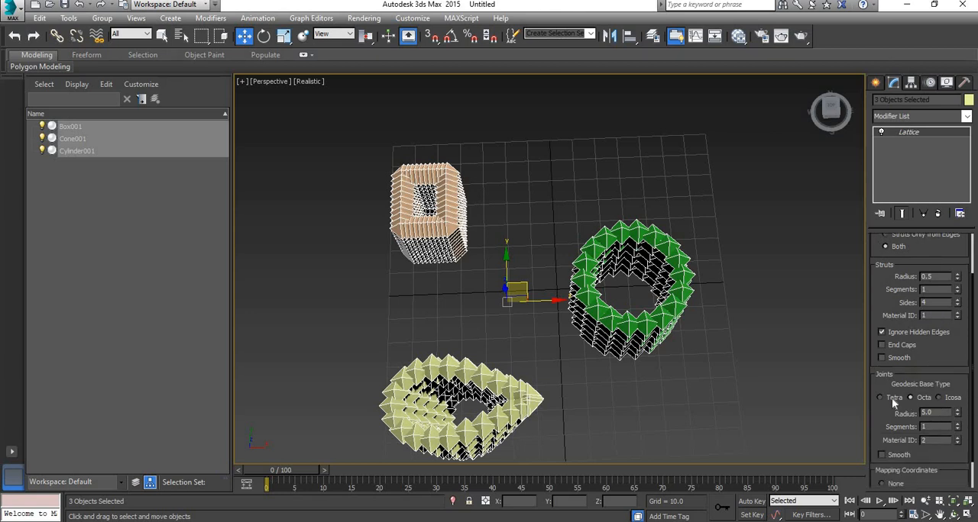
{"action": "left_click", "coordinate": [892, 398]}
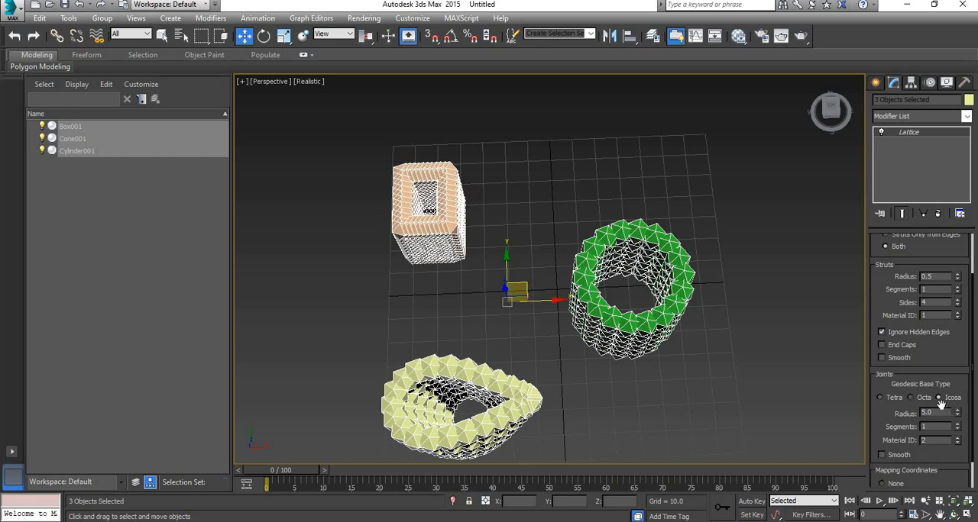
{"action": "left_click", "coordinate": [920, 400]}
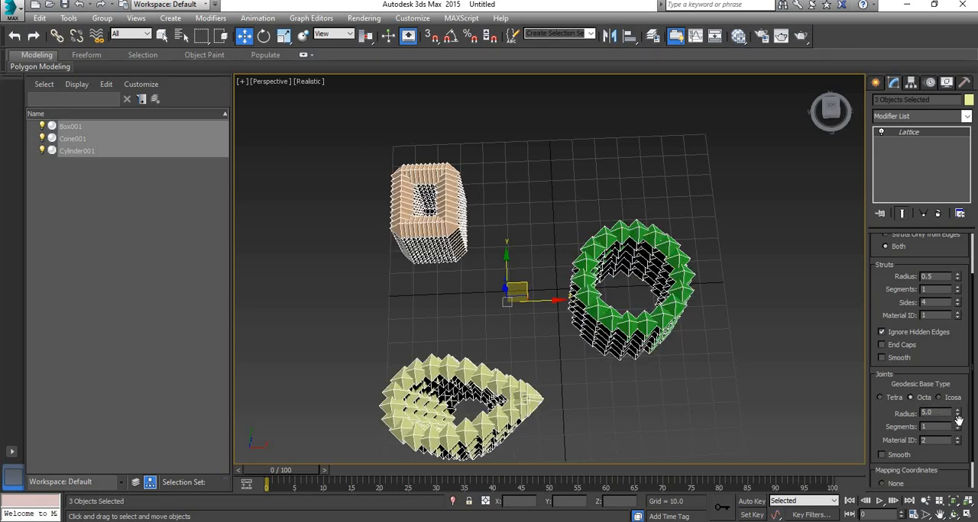
{"action": "left_click_drag", "start_coordinate": [958, 416], "coordinate": [957, 418]}
{"action": "middle_click_drag", "start_coordinate": [687, 321], "coordinate": [601, 283], "text": "alt"}
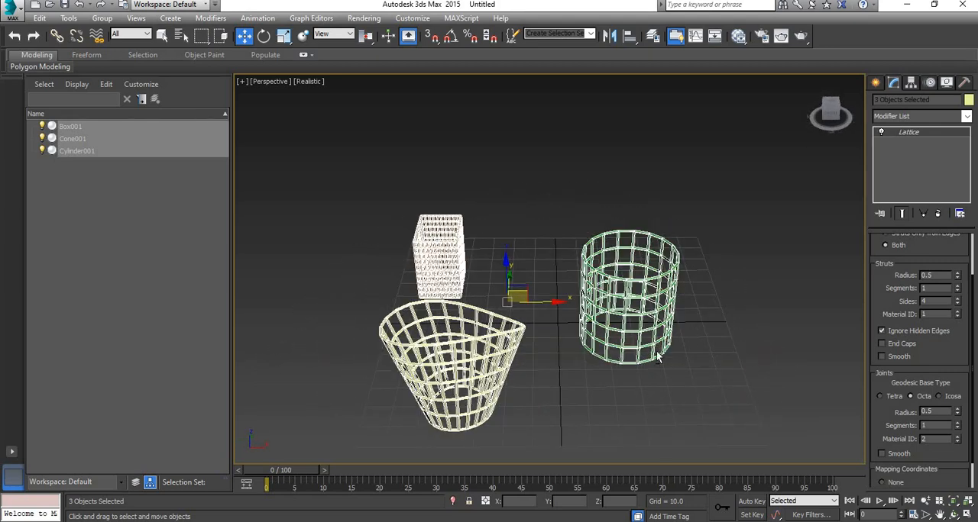